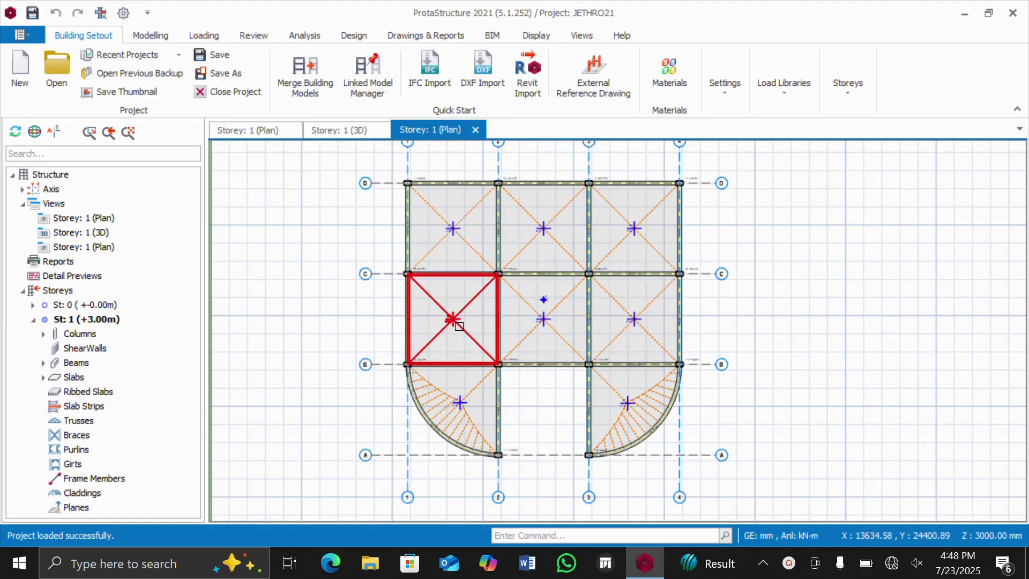
- Open a new 3D physical model view of Storey 1 and examine the columns, beams and slabs from several angles
mouse_move(459, 326)
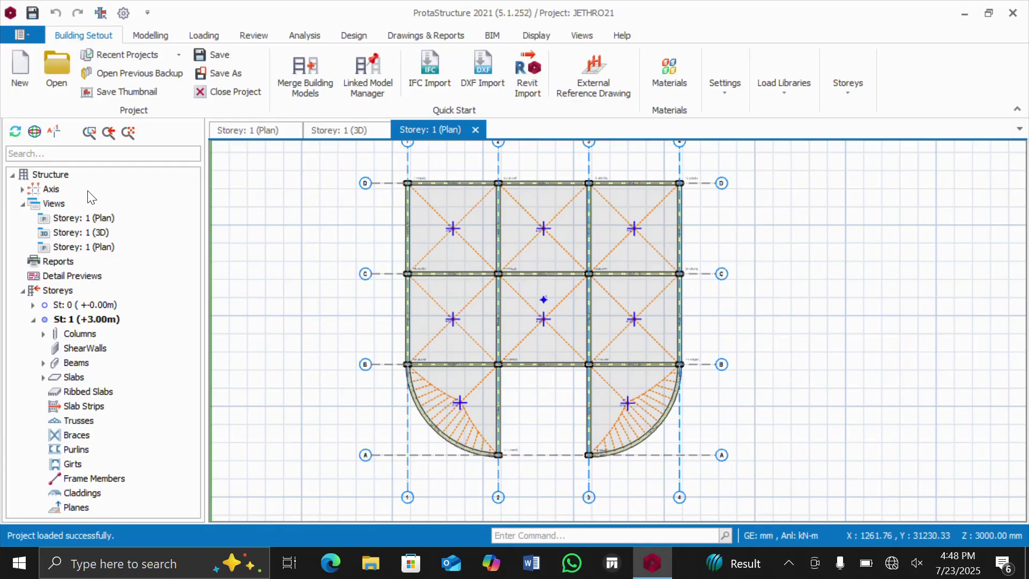
click(54, 205)
right_click(54, 205)
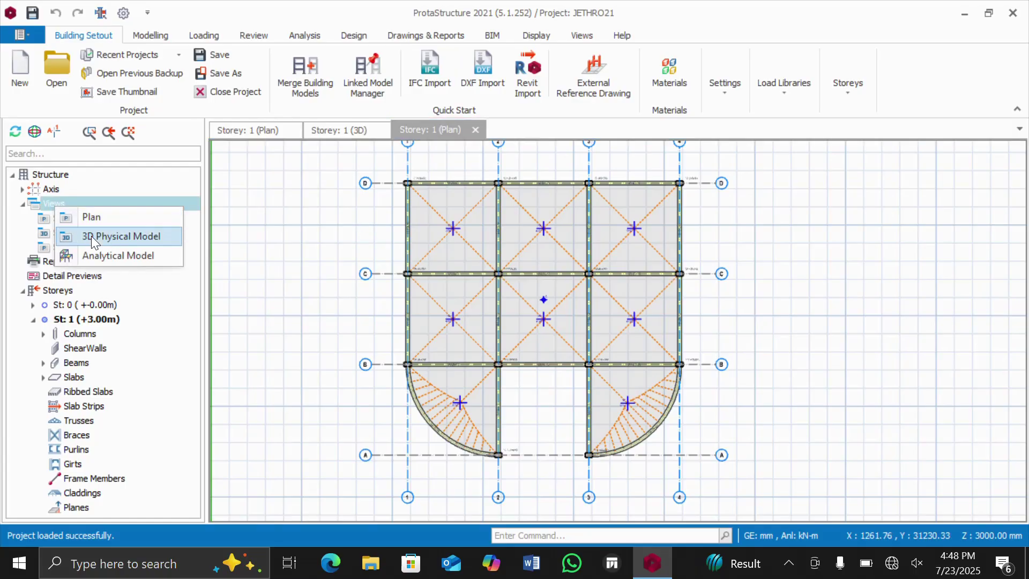
click(125, 236)
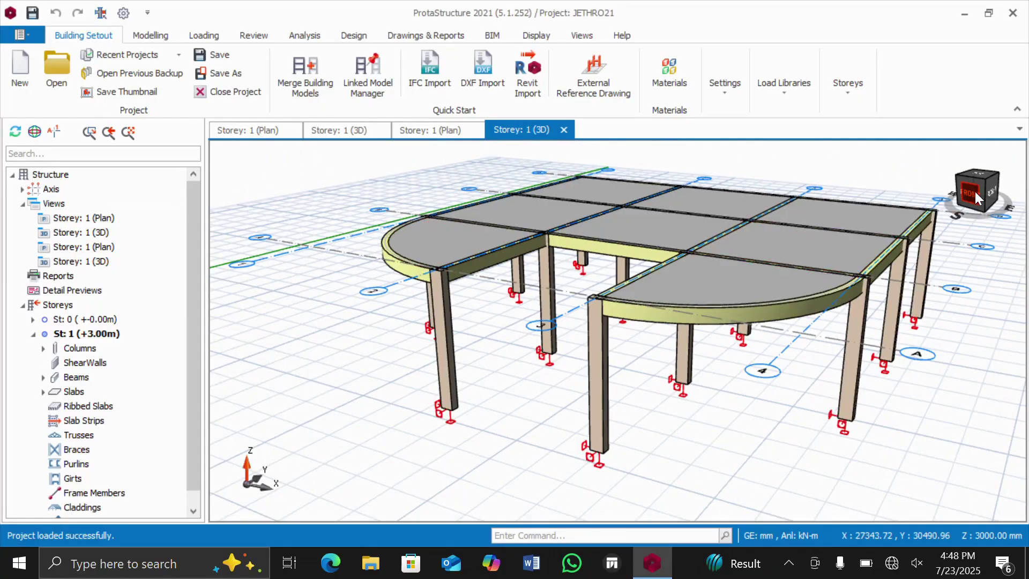
drag(977, 195, 967, 191)
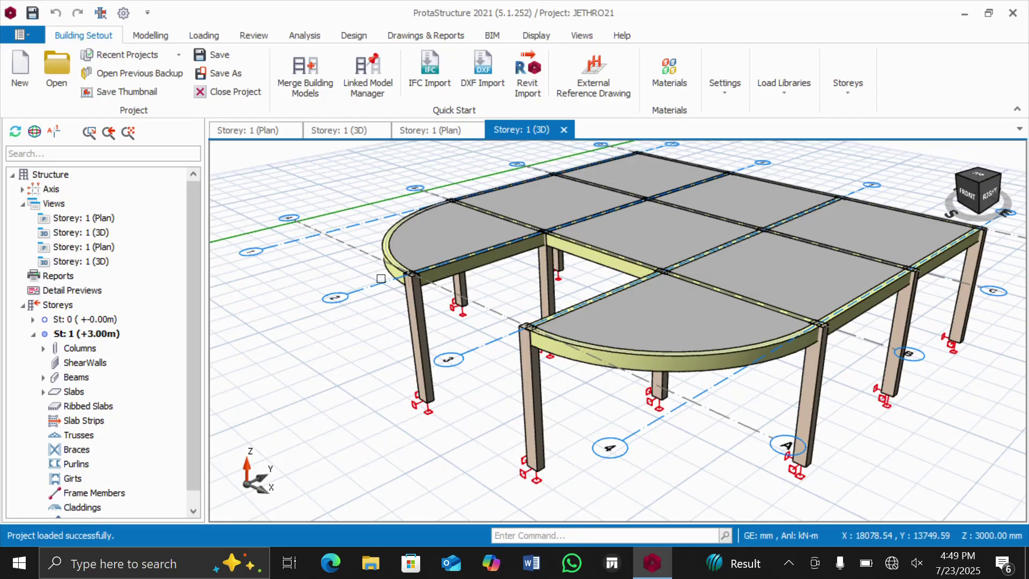
mouse_move(984, 190)
mouse_down()
mouse_move(973, 193)
mouse_move(979, 185)
mouse_move(992, 197)
mouse_move(984, 179)
mouse_move(1001, 184)
mouse_move(990, 195)
mouse_move(998, 199)
mouse_move(971, 186)
mouse_move(988, 181)
mouse_move(969, 189)
mouse_move(995, 197)
mouse_move(979, 192)
mouse_move(986, 182)
mouse_move(981, 192)
mouse_move(993, 194)
mouse_move(977, 190)
mouse_up()
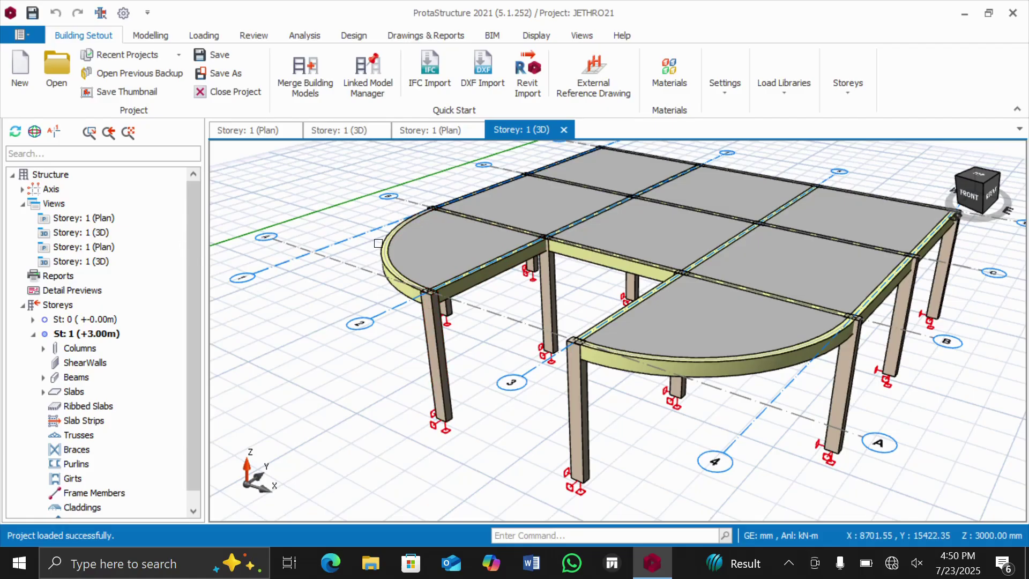
- Open a new plan view of Storey 1 showing the beams around axis D
right_click(73, 203)
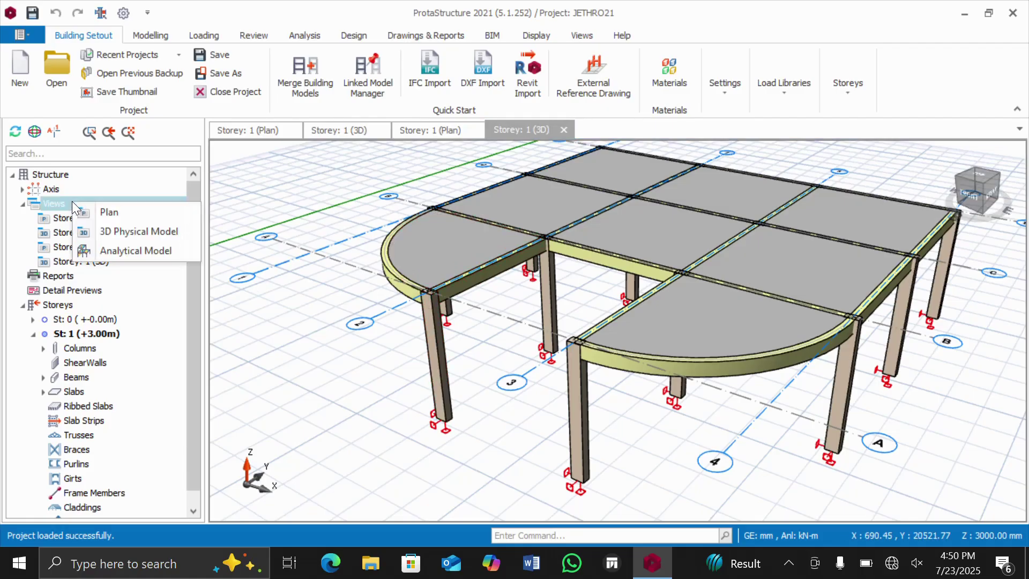
click(128, 220)
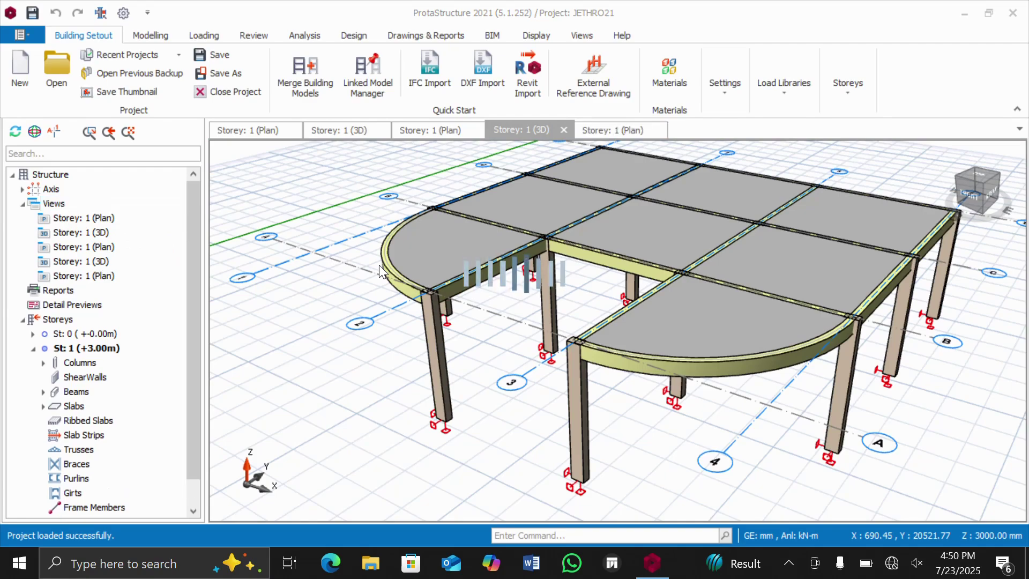
scroll(647, 198, up, 5)
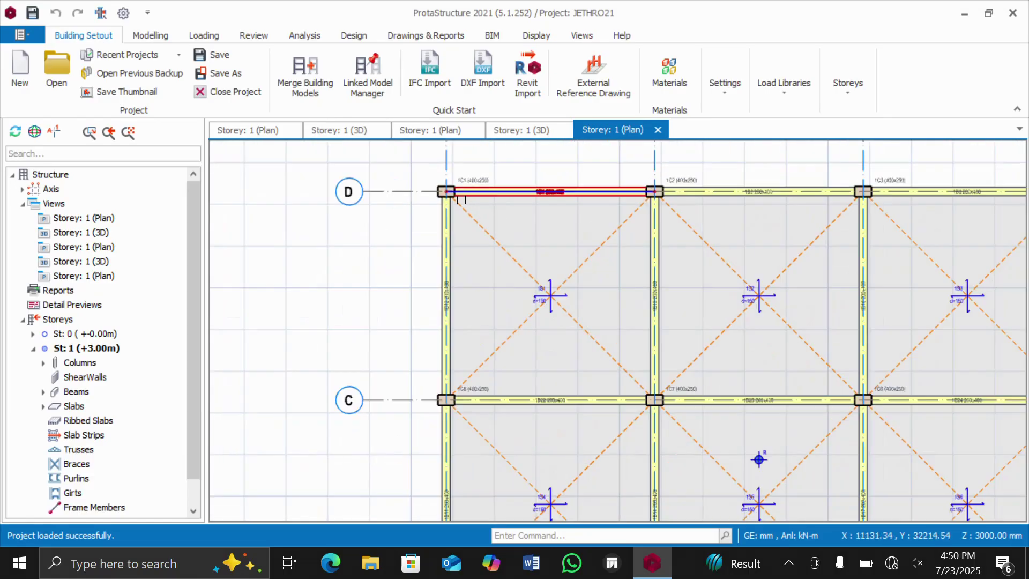
- Edit the wall load of beam 1B1 on axis D, setting the wall unit weight to 2.87 kN/m2
mouse_move(525, 199)
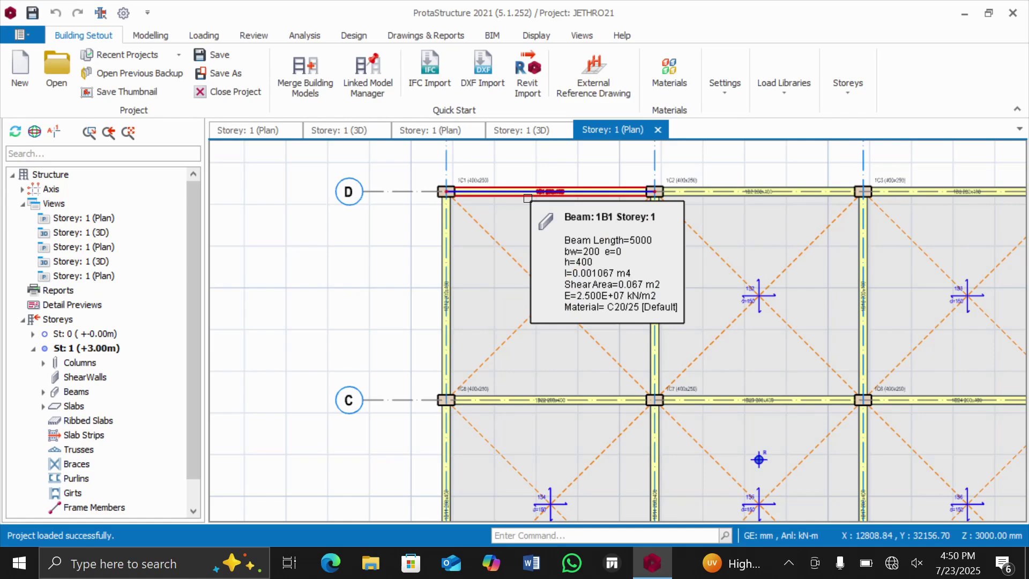
click(527, 198)
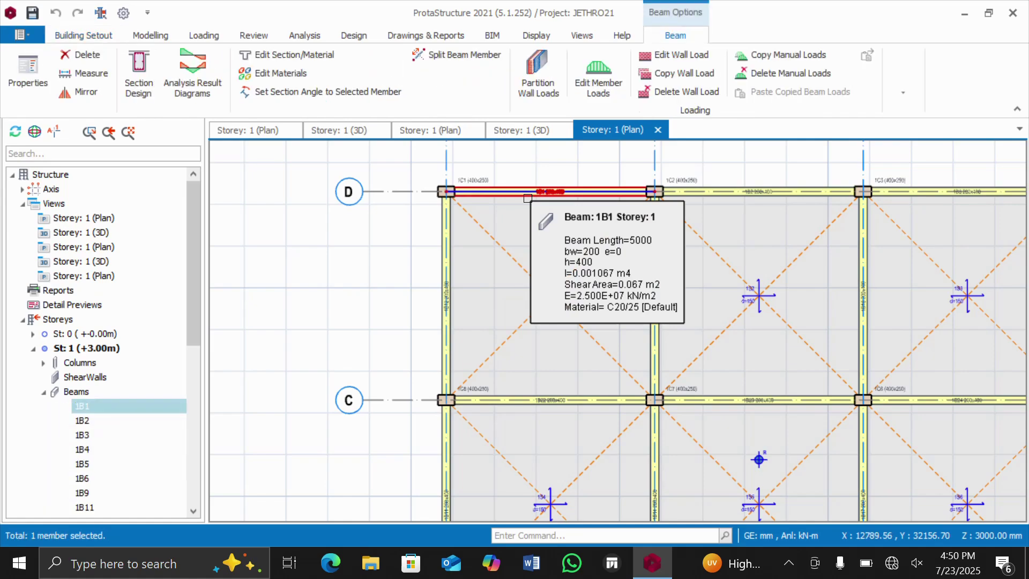
right_click(527, 198)
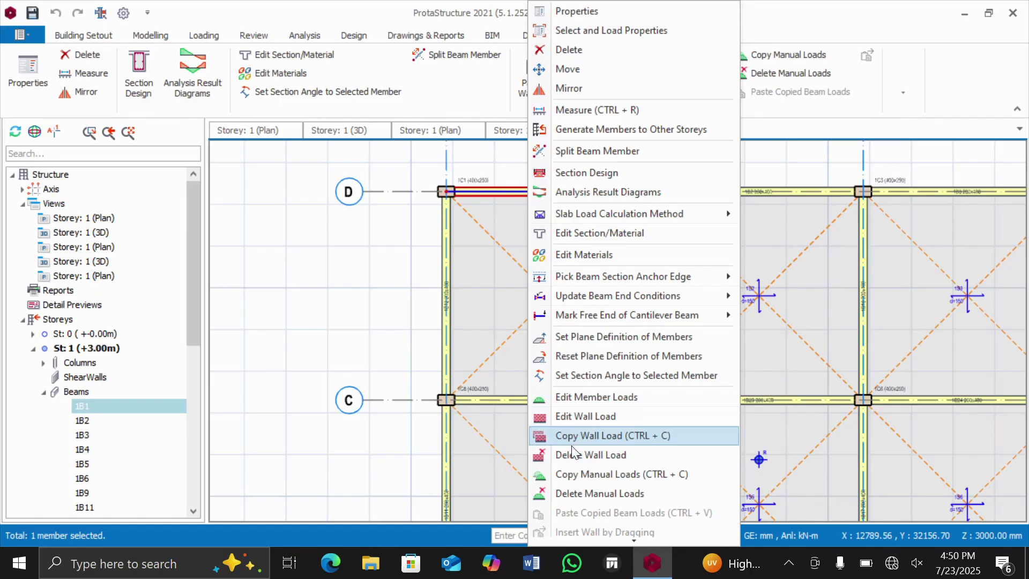
click(593, 416)
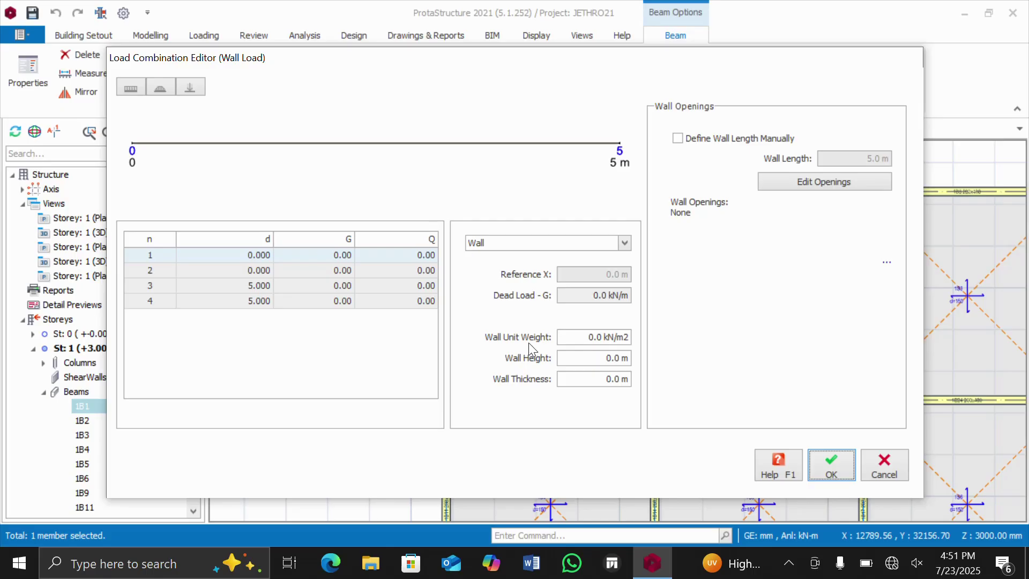
double_click(600, 337)
text(2)
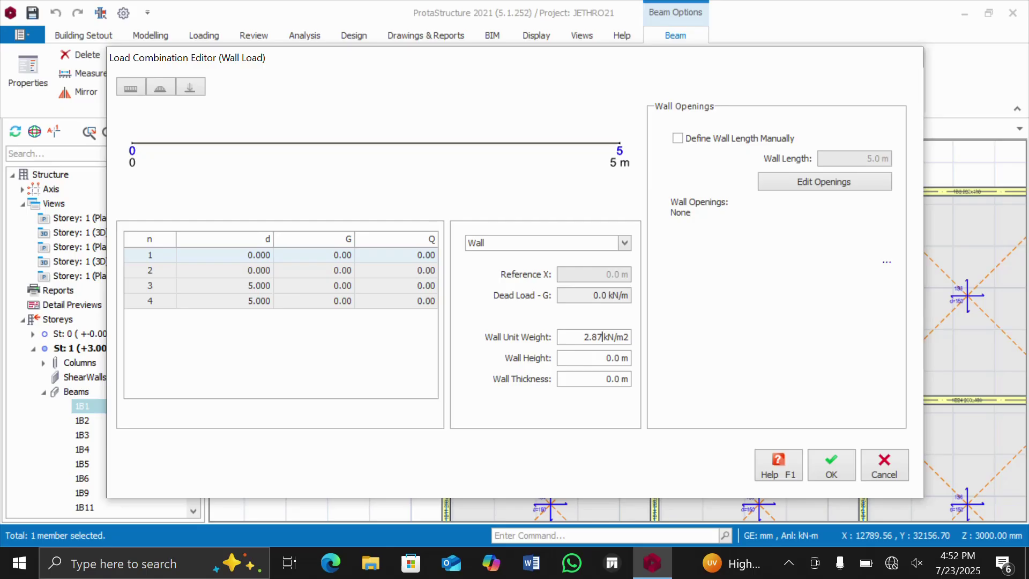
- Set the wall height to 2.6 m, fill in the wall thickness and apply the wall load to beam 1B1
double_click(613, 359)
text(2.6)
click(618, 379)
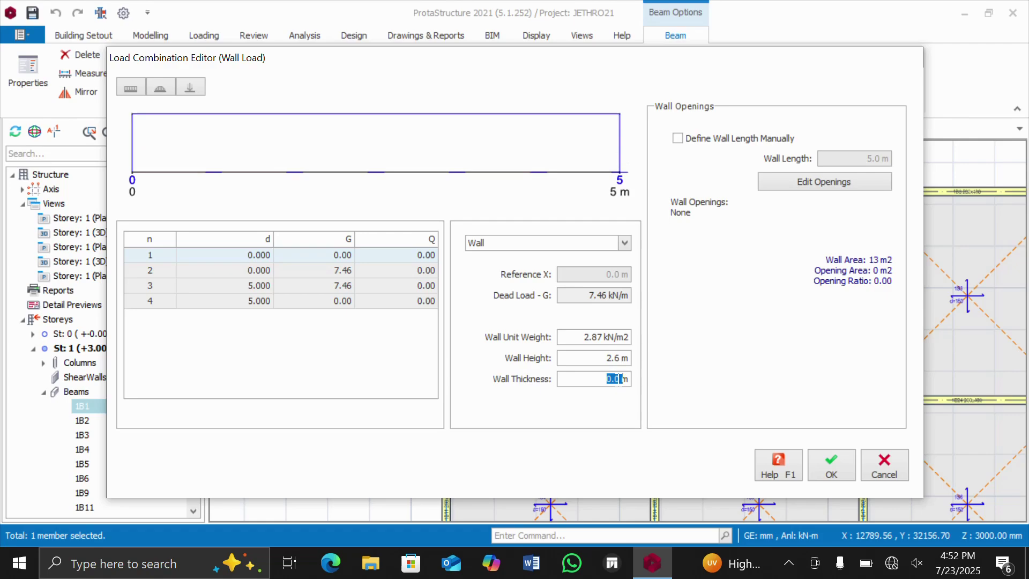
click(611, 379)
text(2)
click(827, 467)
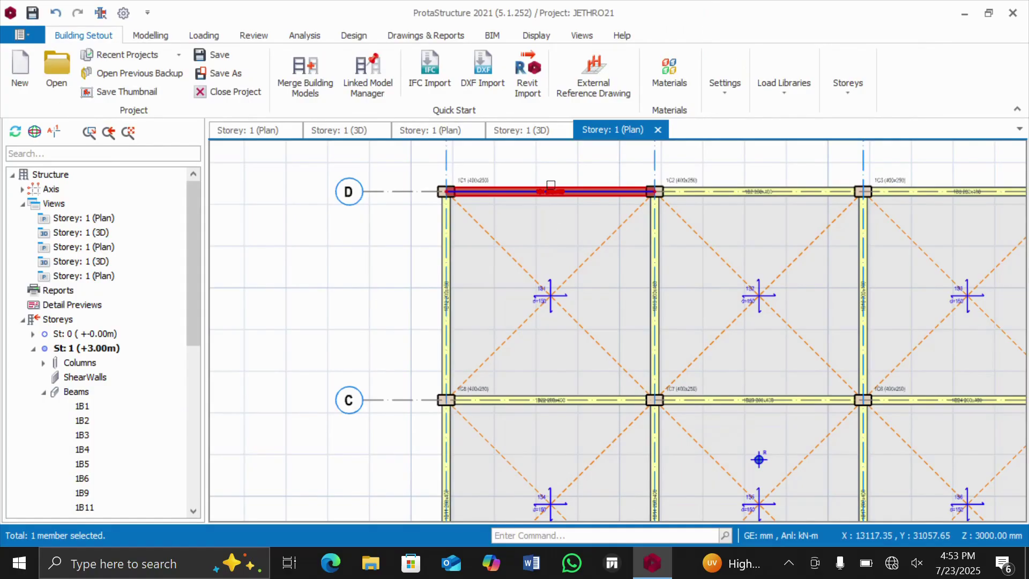
scroll(550, 184, up, 2)
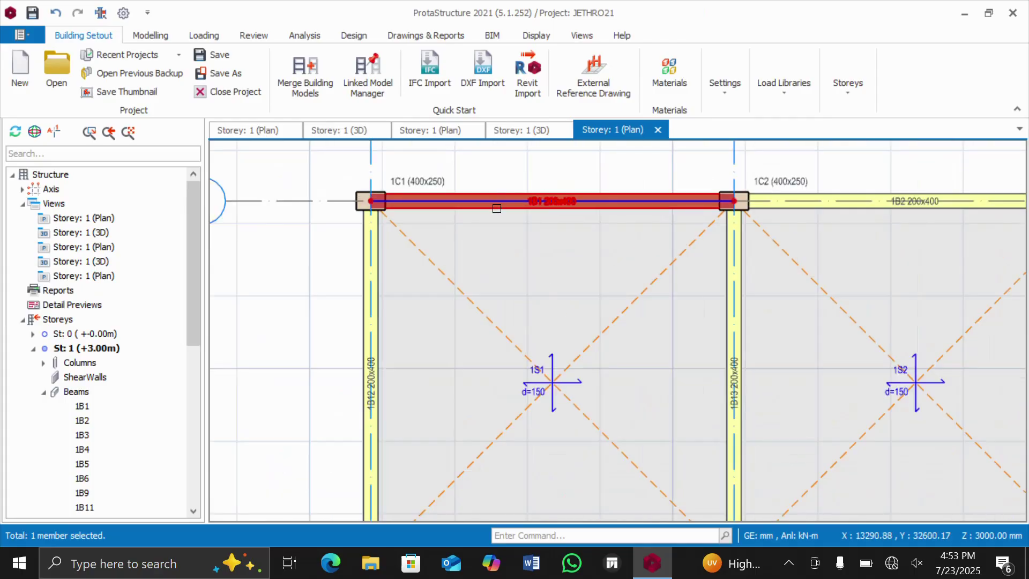
scroll(525, 195, up, 2)
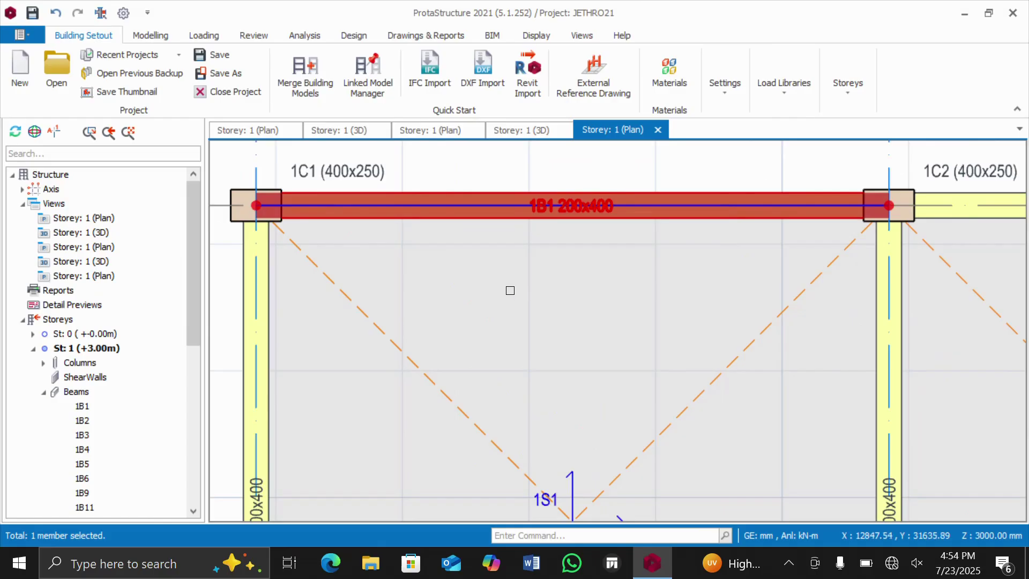
scroll(524, 284, down, 3)
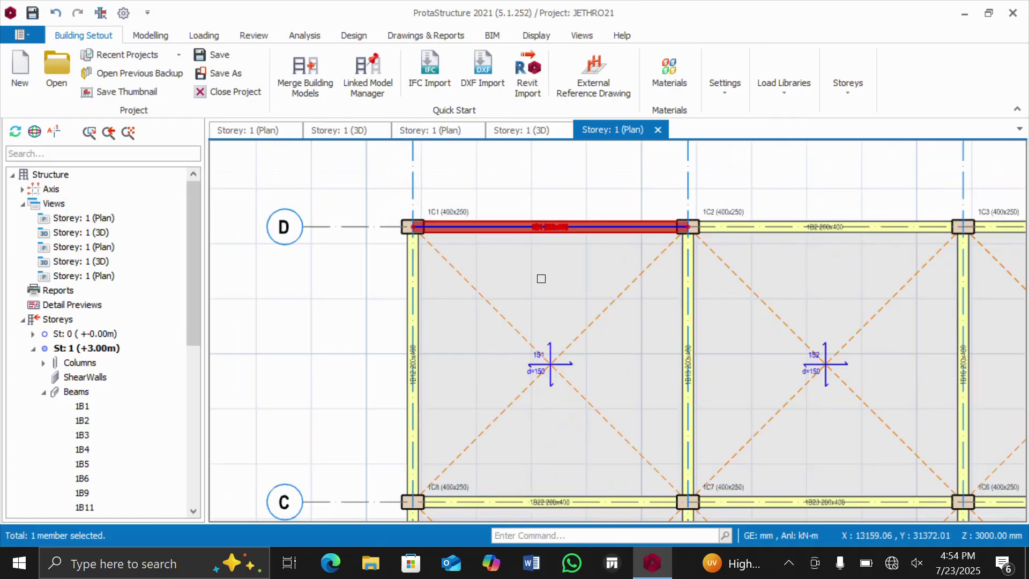
scroll(538, 279, up, 2)
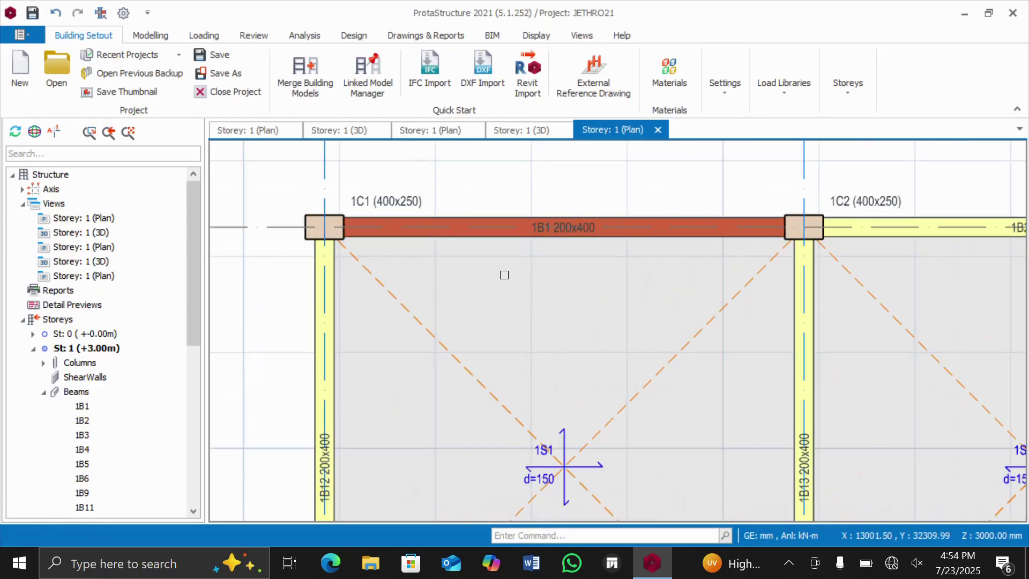
scroll(502, 298, down, 3)
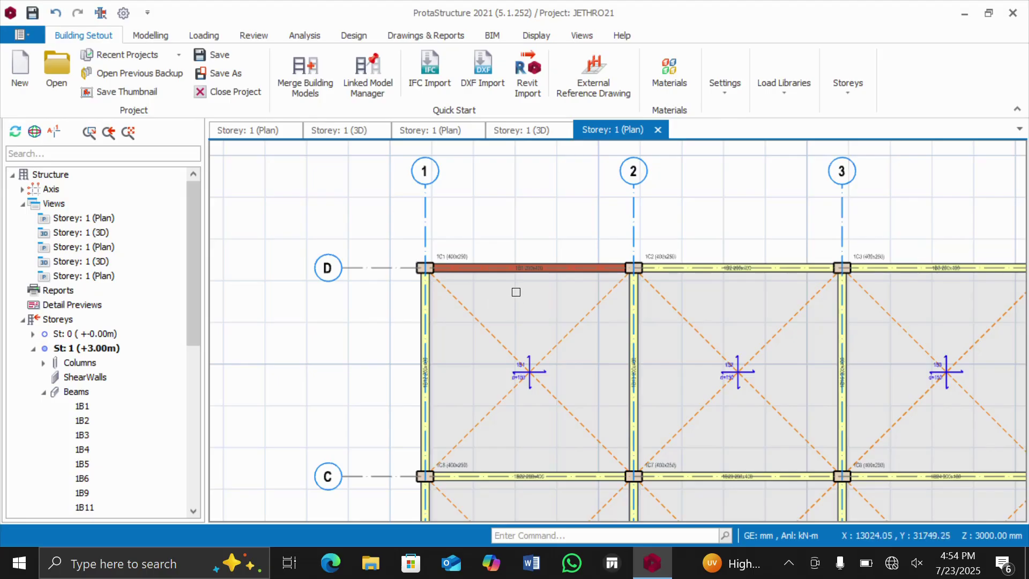
scroll(501, 291, down, 3)
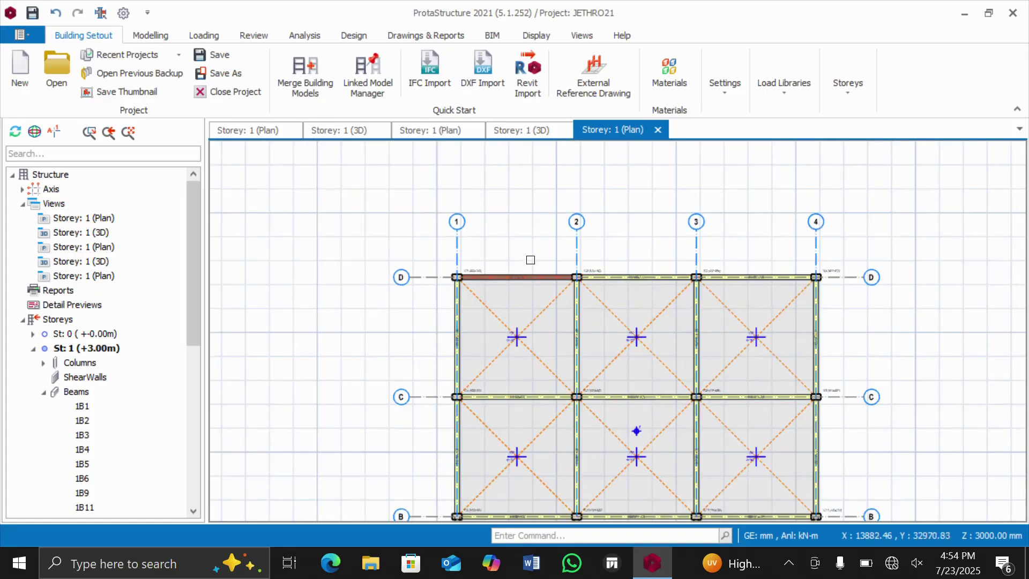
- Copy the wall load from beam 1B1 on axis D between axes 1 and 2
scroll(512, 300, up, 3)
click(471, 255)
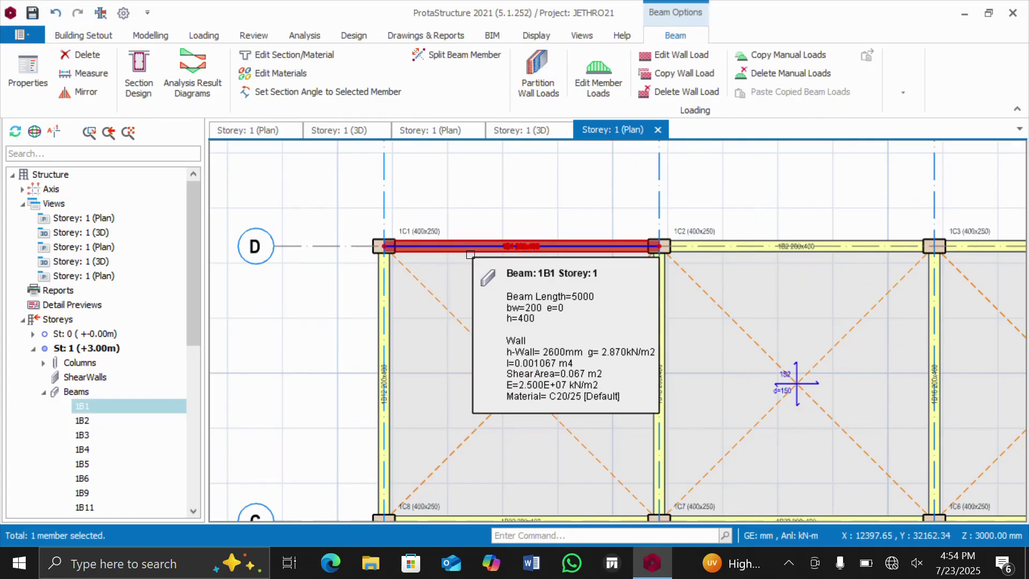
right_click(470, 255)
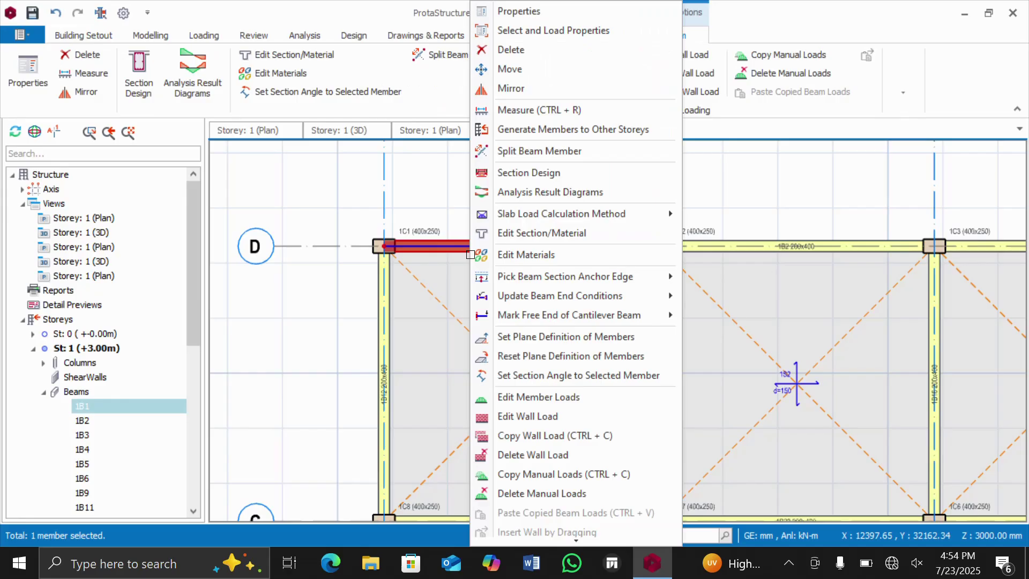
click(526, 435)
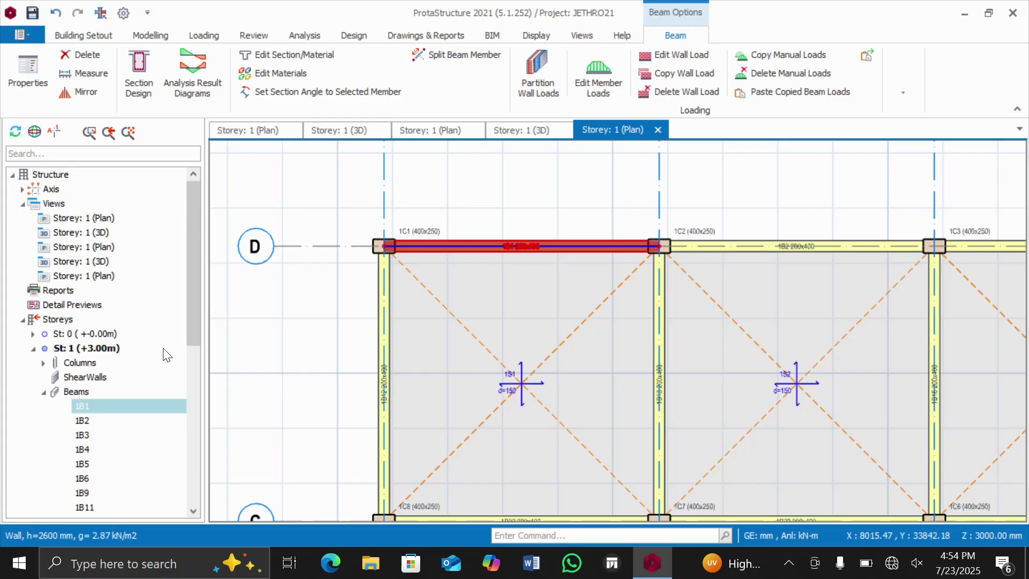
- Paste the copied wall load onto all Storey 1 beams from 1B1 to 1B24, accepting replacement of existing wall loads
scroll(159, 411, down, 2)
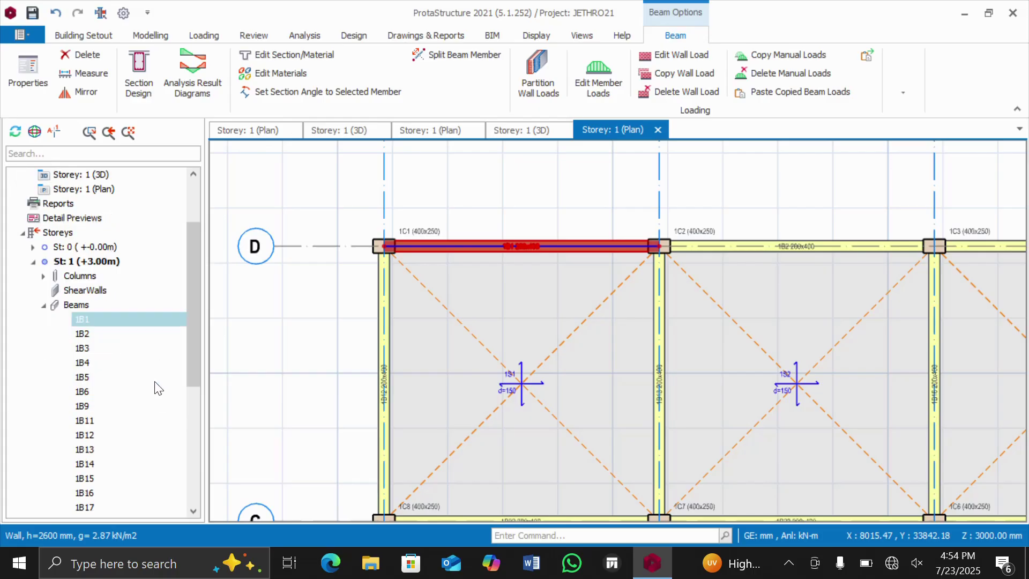
click(77, 305)
click(85, 320)
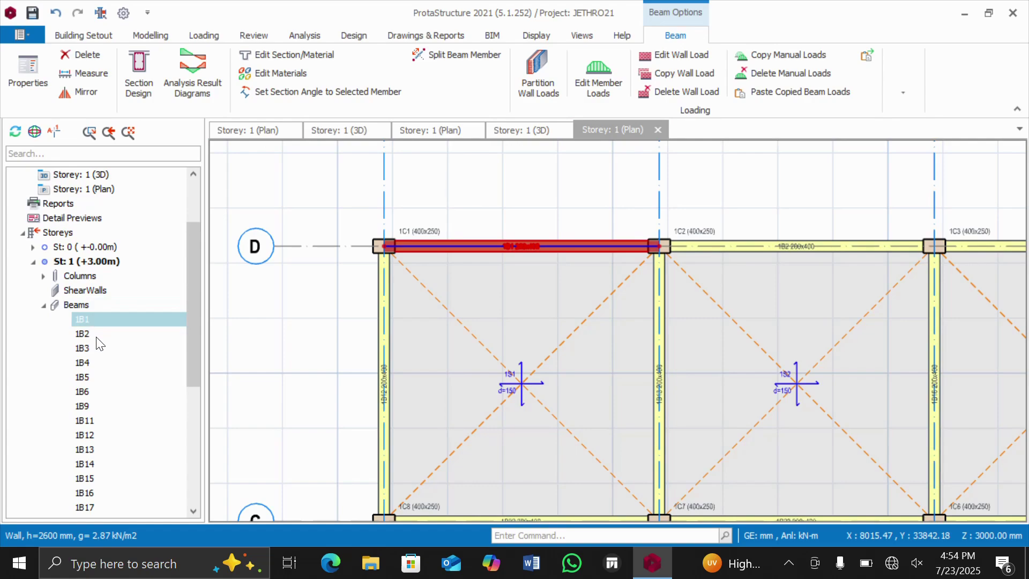
scroll(99, 343, down, 2)
scroll(98, 343, down, 4)
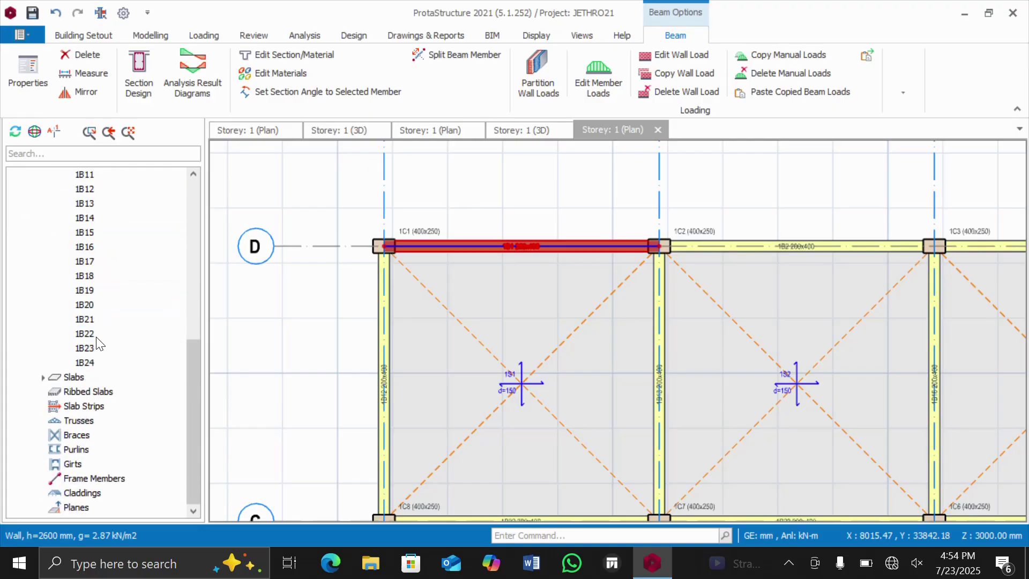
shift+click(85, 363)
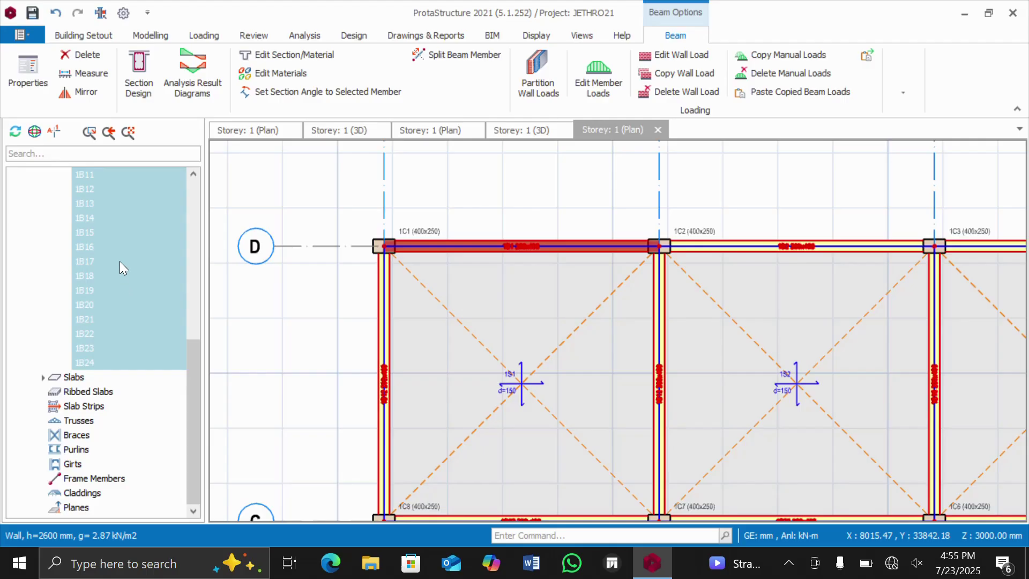
right_click(125, 248)
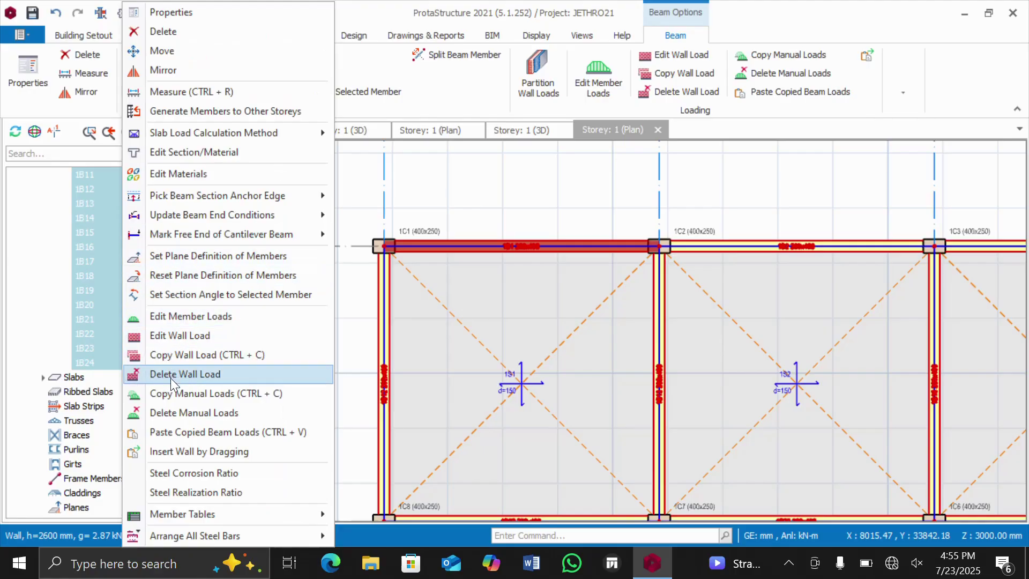
click(227, 431)
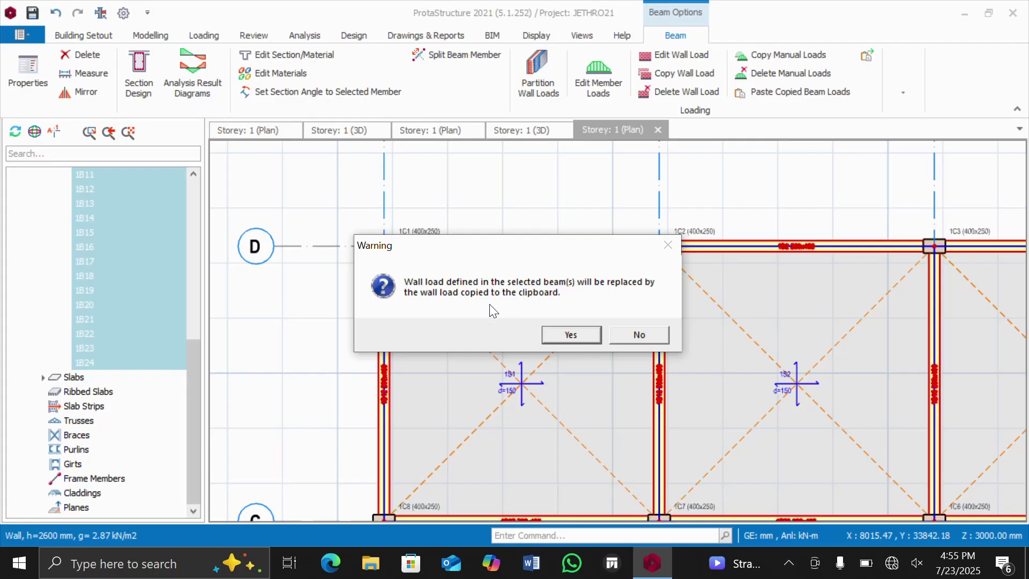
drag(460, 255, 444, 321)
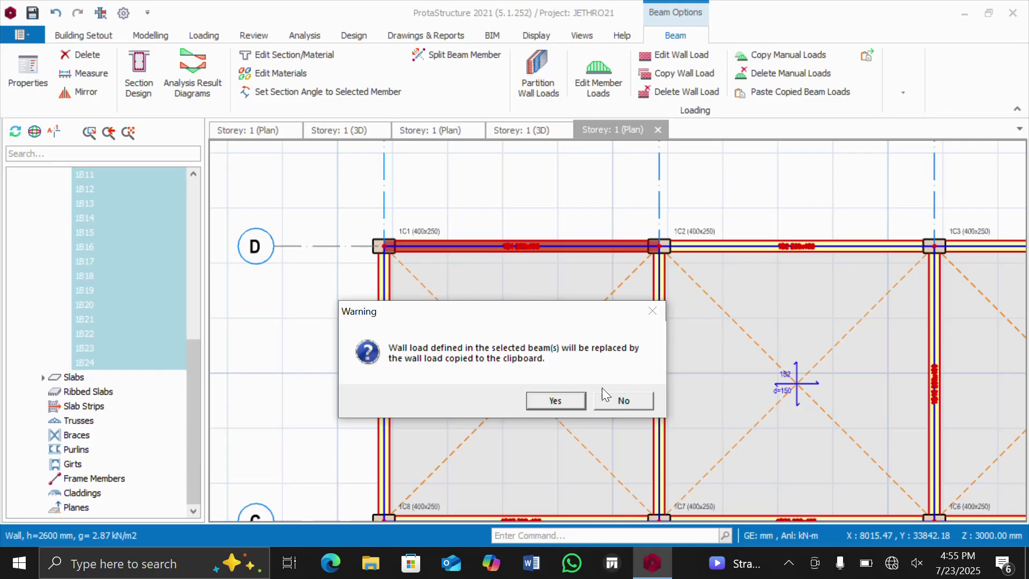
click(567, 404)
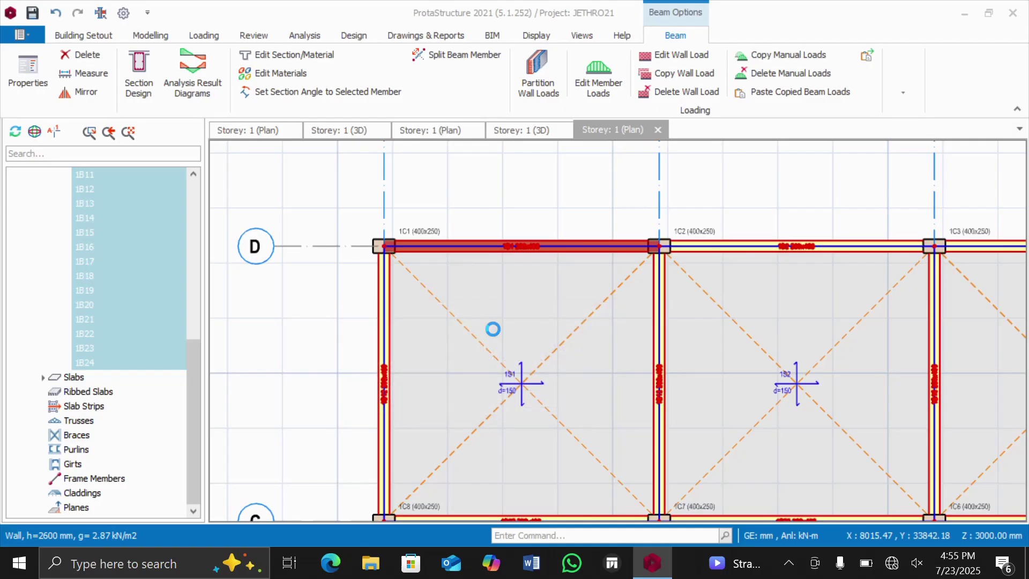
scroll(486, 292, down, 1)
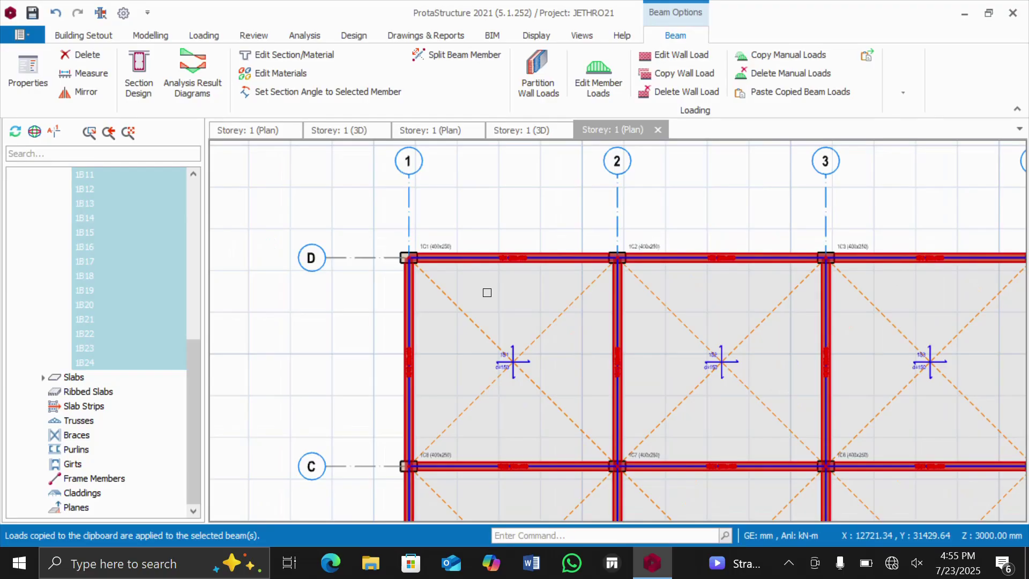
scroll(485, 292, down, 4)
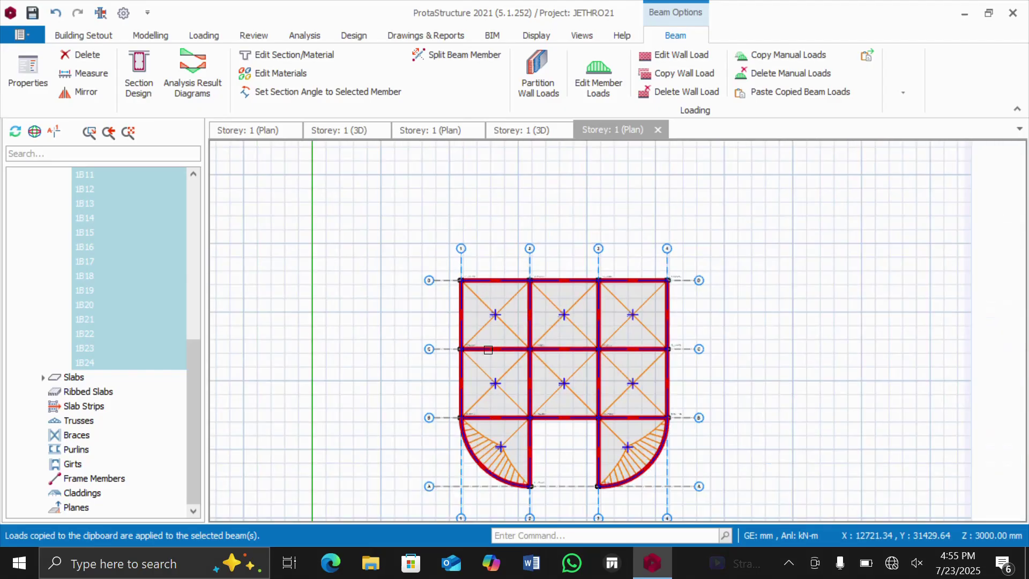
scroll(528, 436, up, 1)
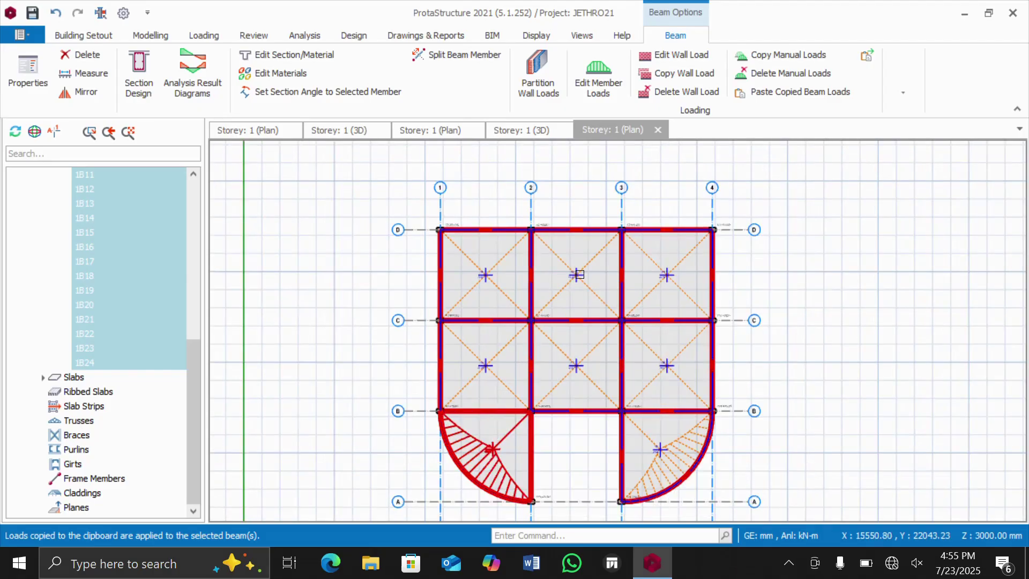
- Clear the beam selection and create a new 3D physical model view of Storey 1
key(Escape)
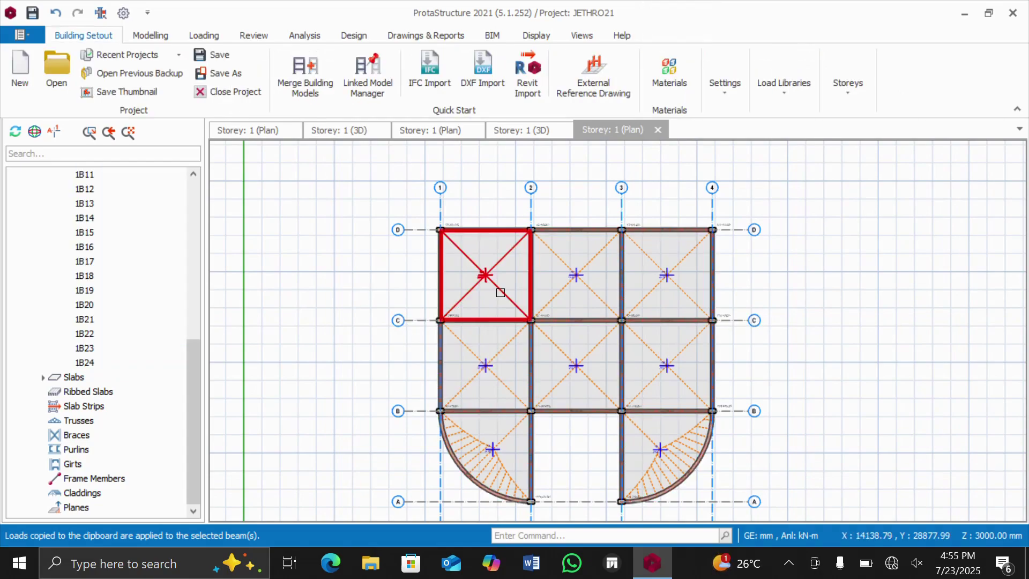
scroll(500, 292, up, 2)
scroll(590, 413, up, 1)
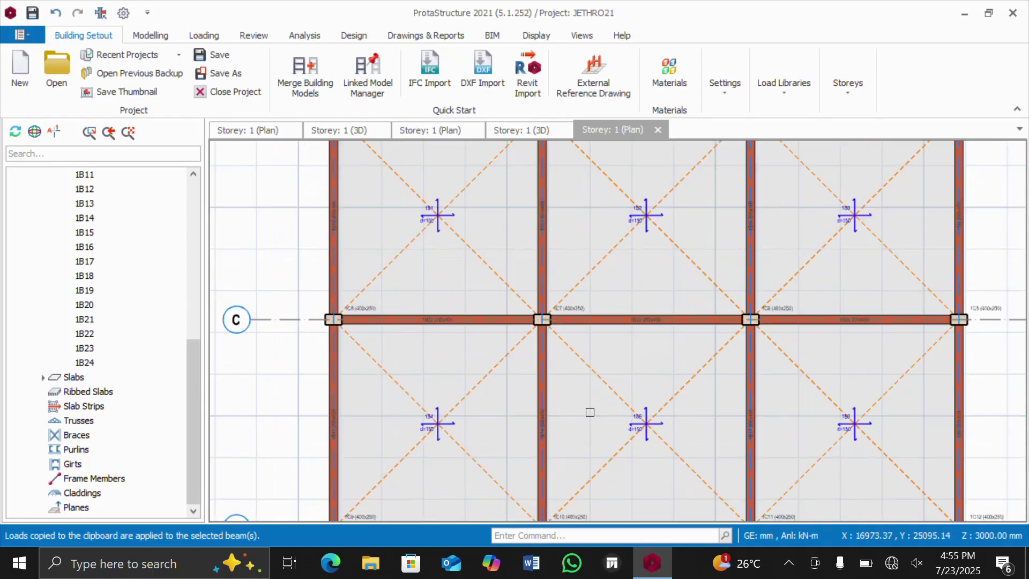
scroll(590, 412, down, 2)
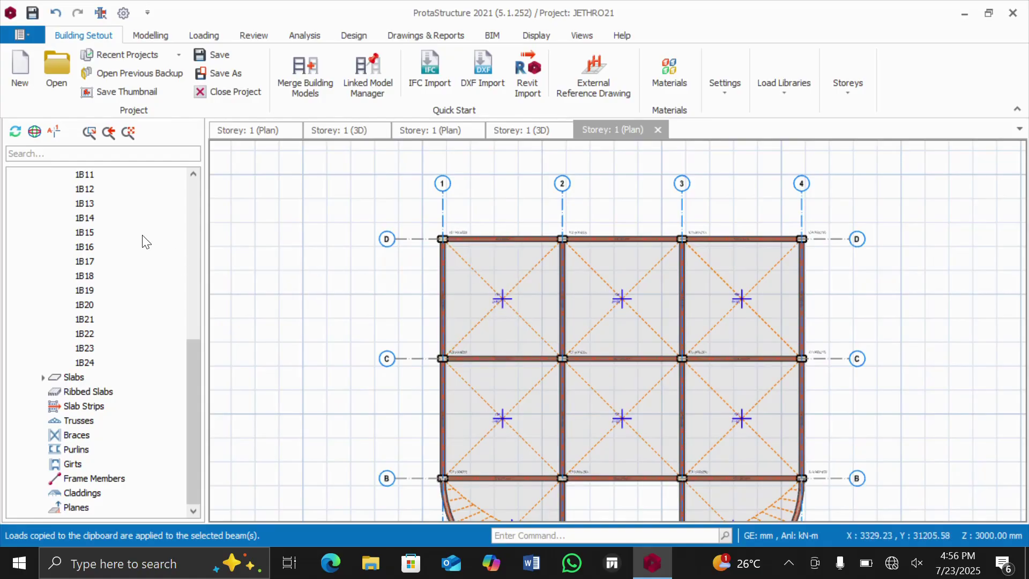
scroll(135, 247, up, 5)
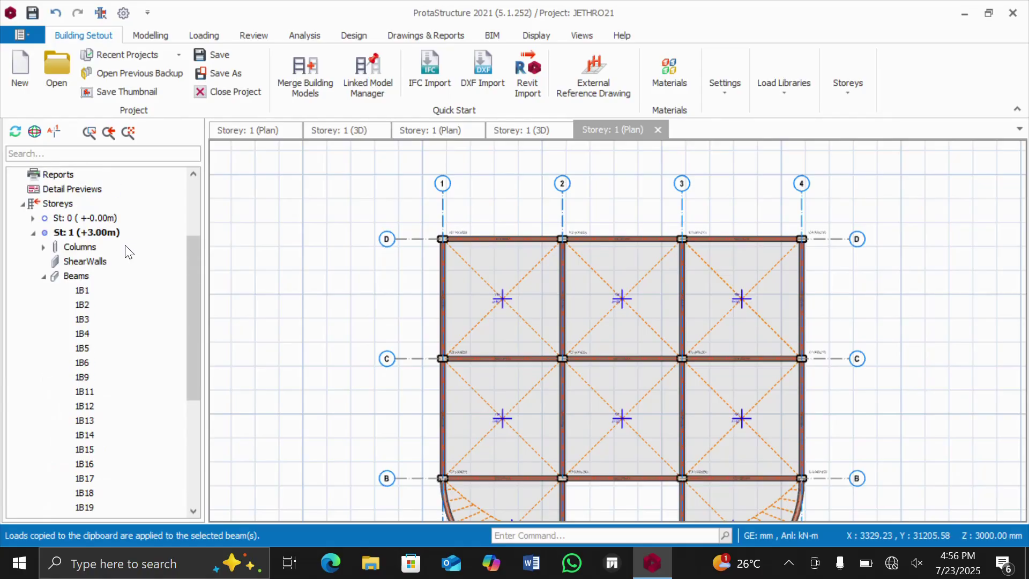
scroll(71, 203, up, 3)
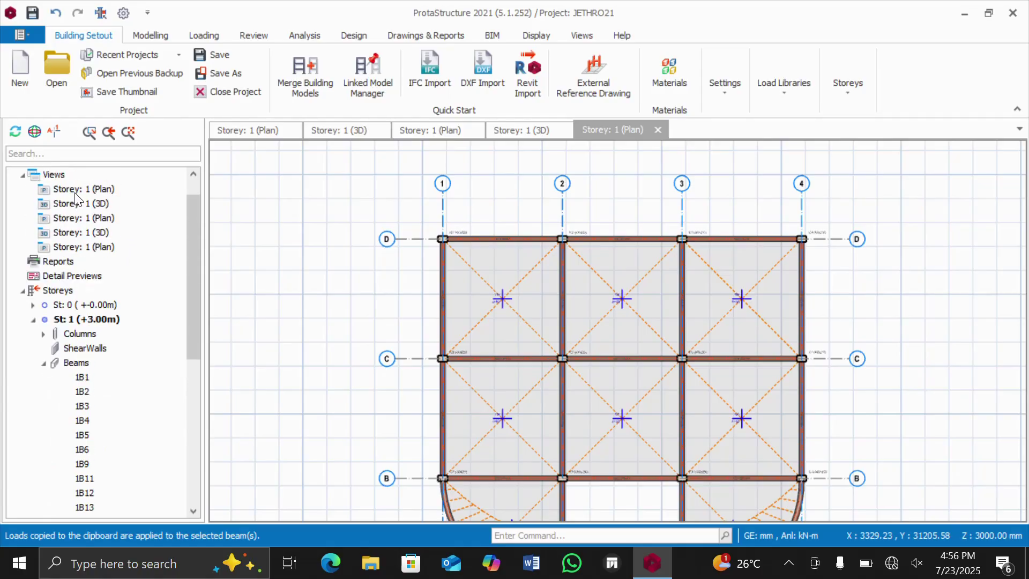
click(59, 205)
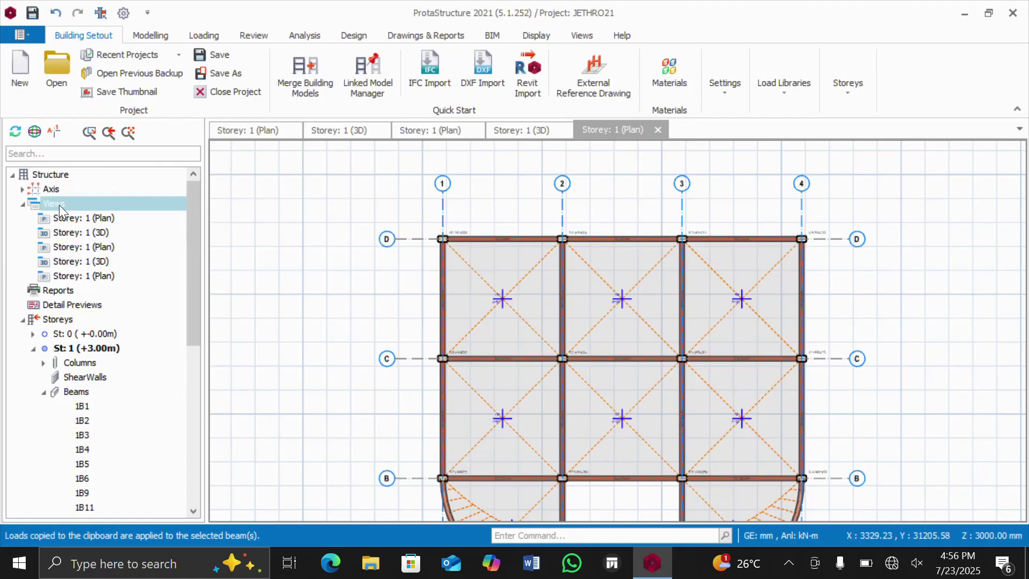
right_click(69, 200)
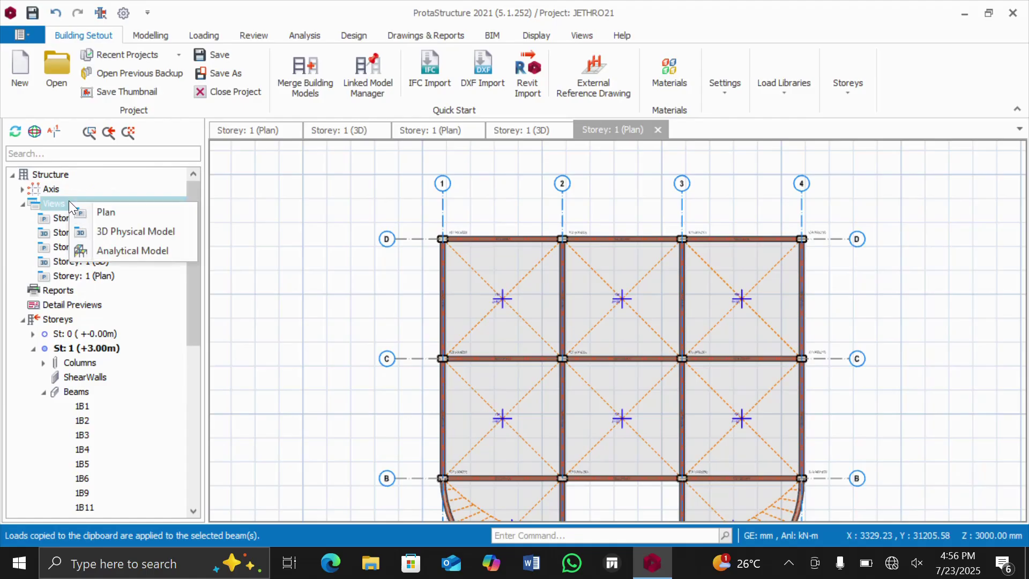
click(116, 231)
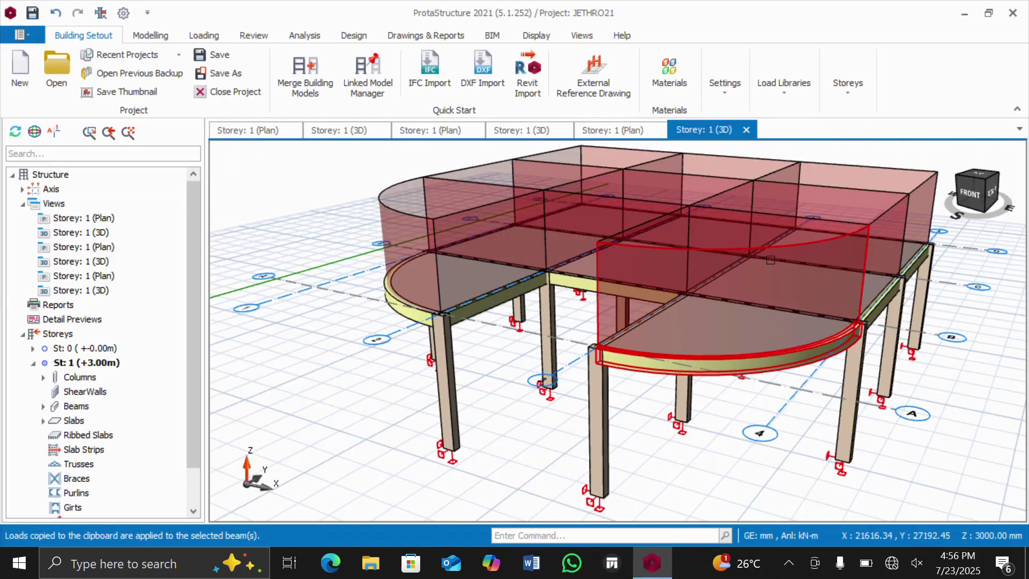
- Rotate the 3D model to inspect the beam wall loads from the right and front sides
click(977, 198)
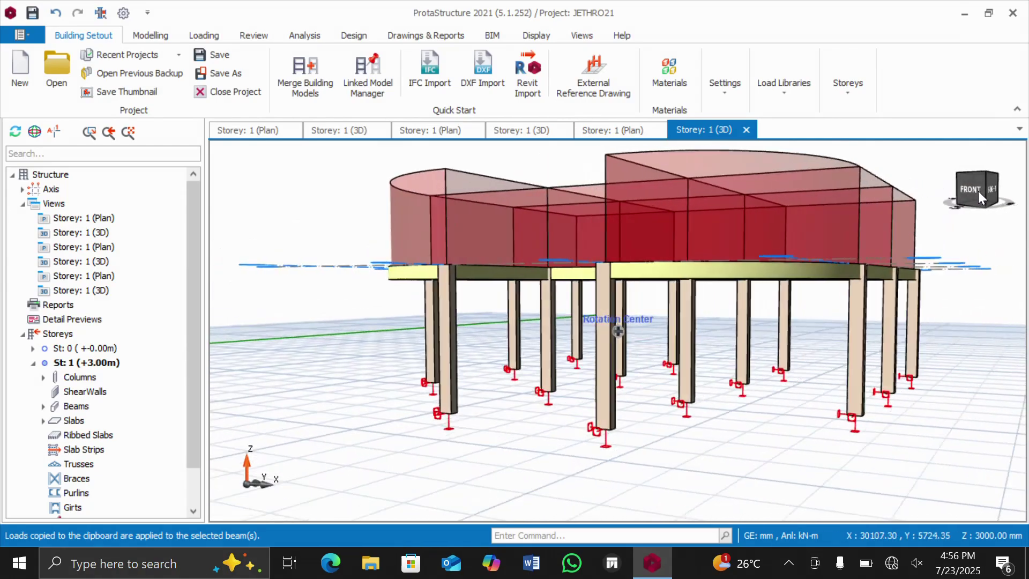
mouse_move(982, 191)
mouse_down()
mouse_move(975, 205)
mouse_move(963, 194)
mouse_up()
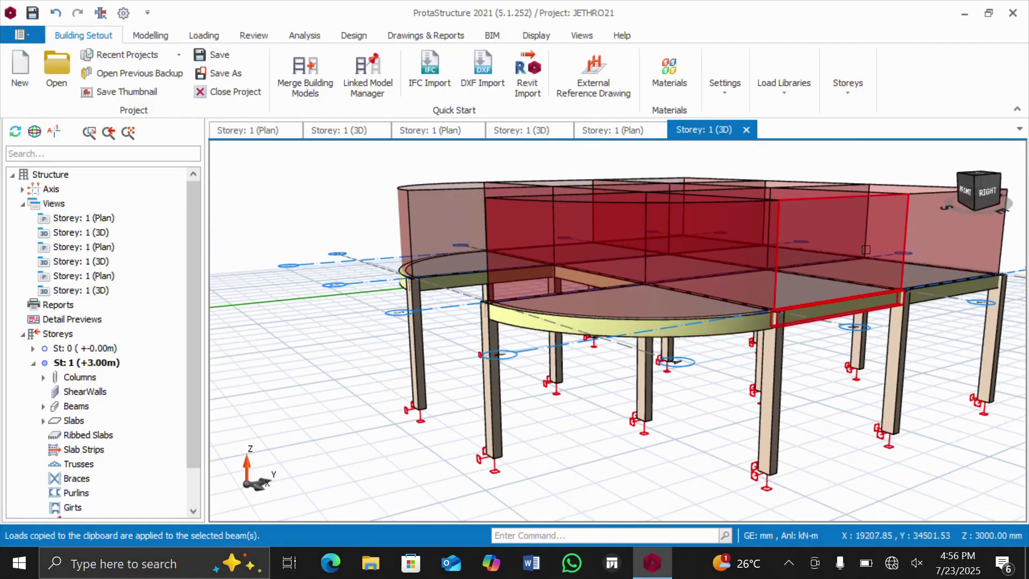
click(963, 195)
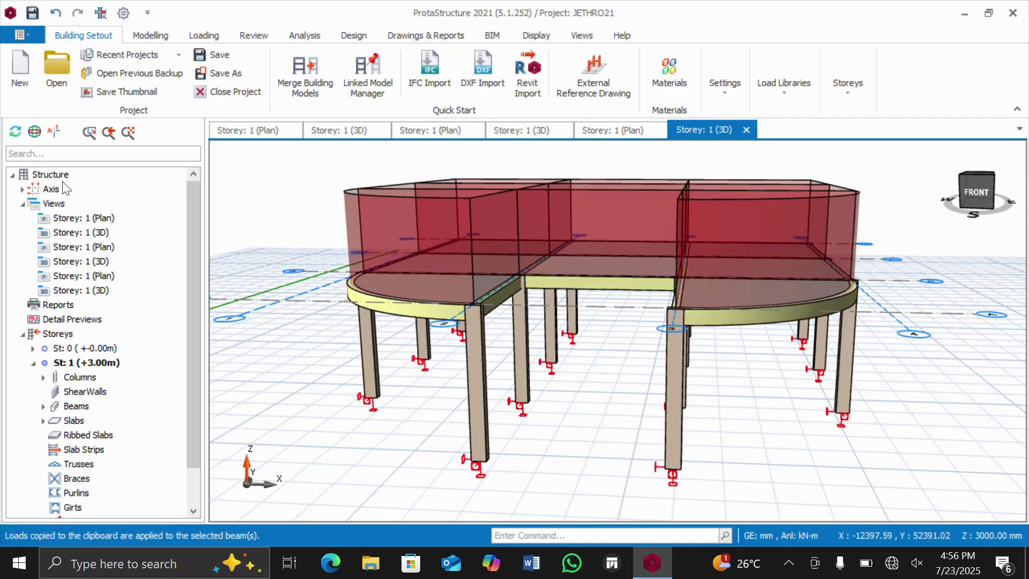
- Create a new plan view of Storey 1 showing the full beam grid
click(57, 202)
right_click(57, 202)
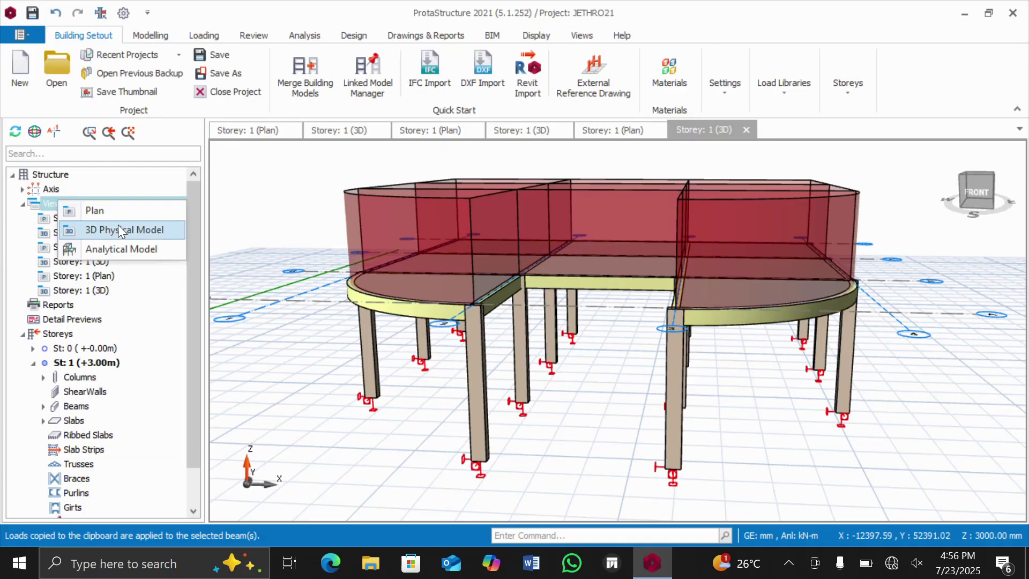
click(123, 212)
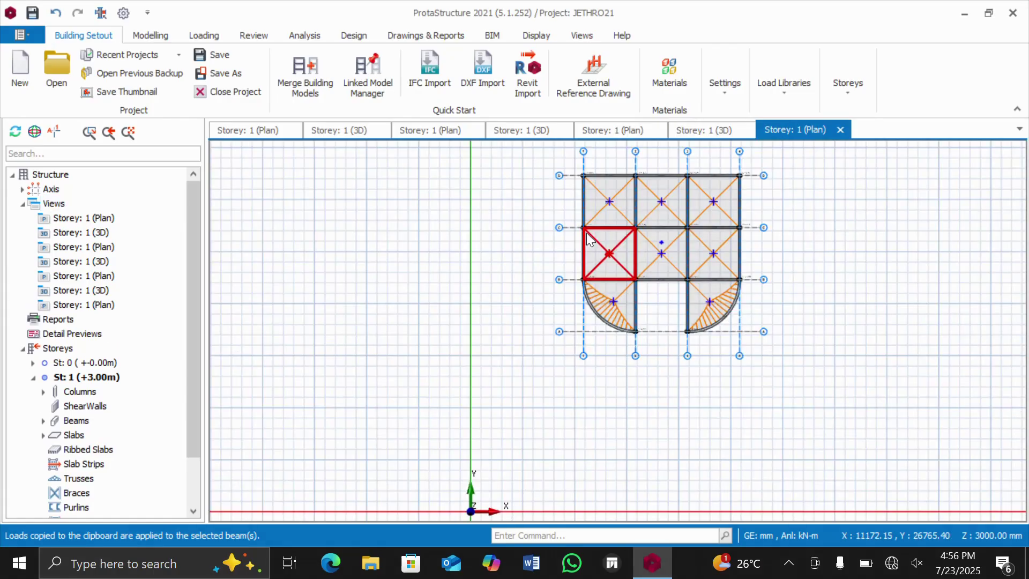
scroll(796, 229, up, 2)
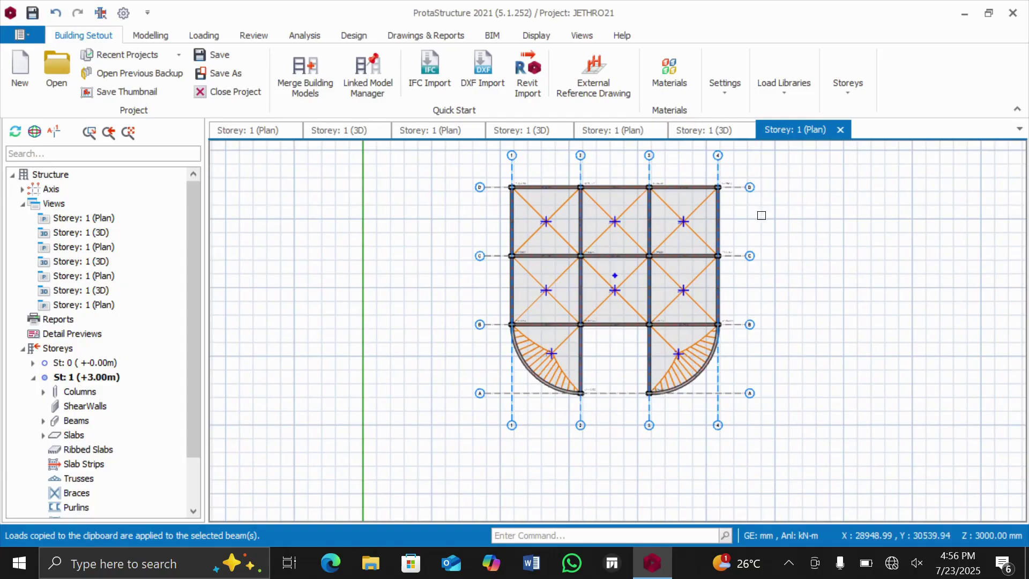
scroll(761, 215, up, 1)
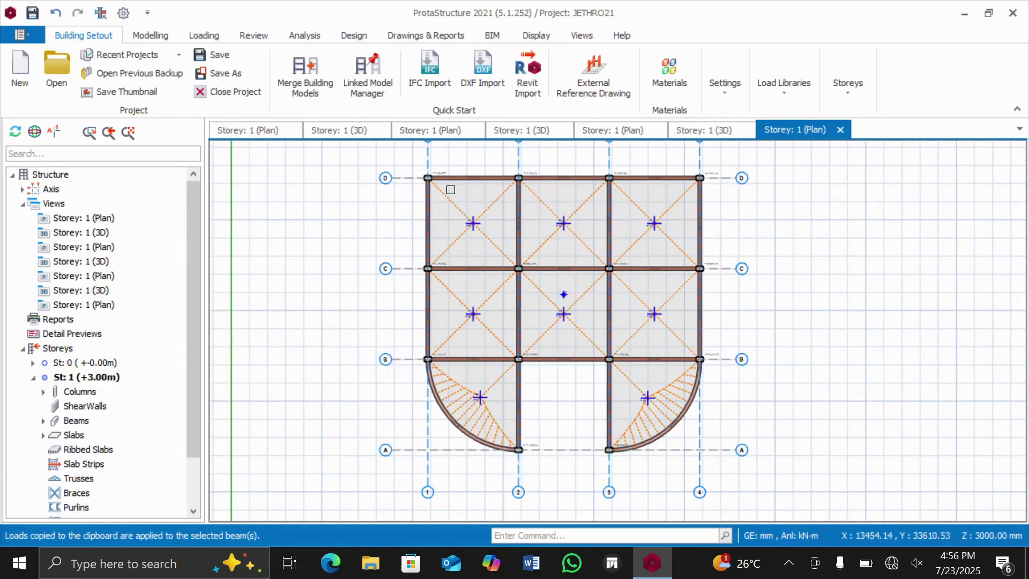
- Review the wall load definition of beam 1B1 on axis D between axes 1 and 2, leaving it without changes
mouse_move(471, 185)
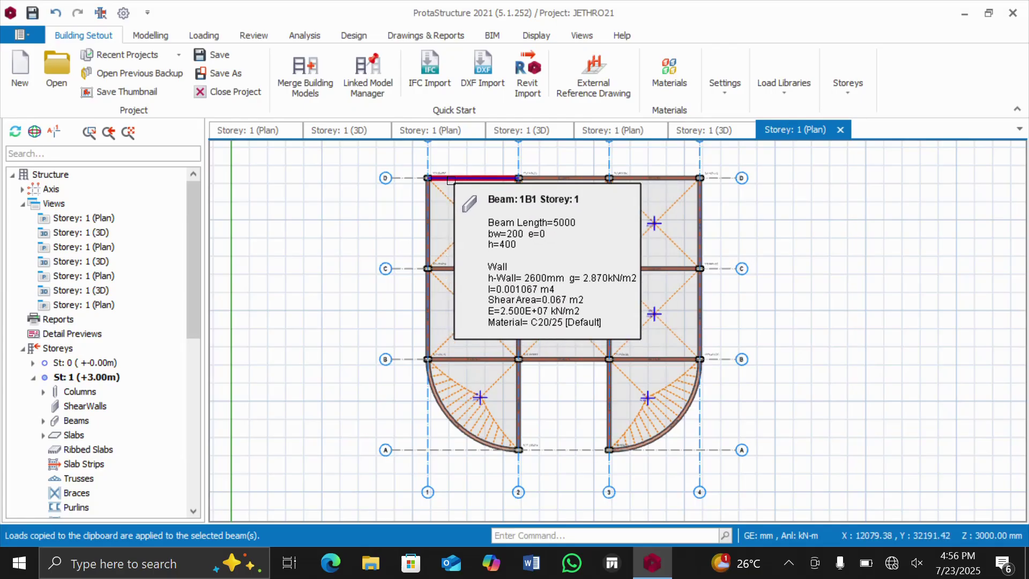
click(450, 181)
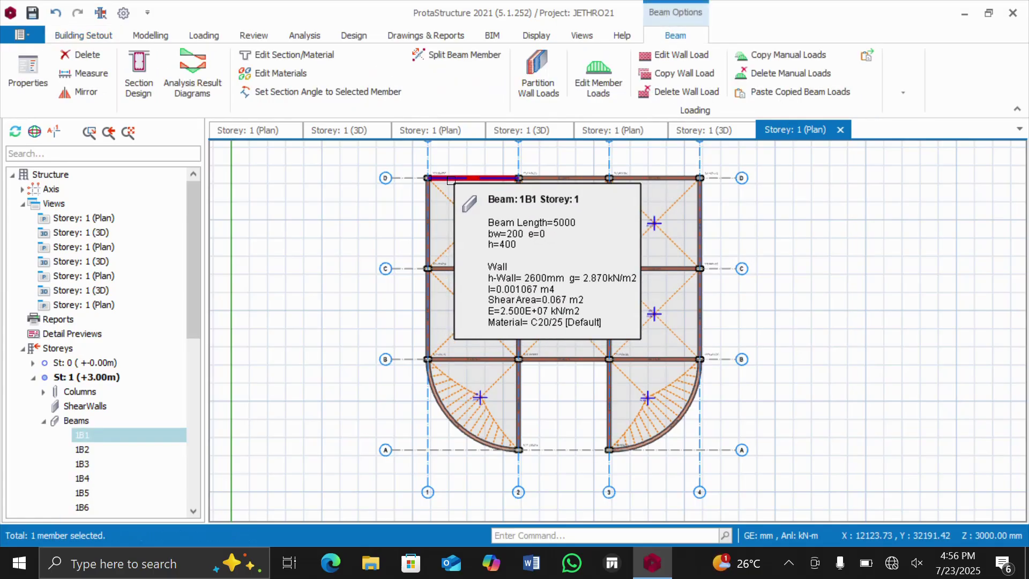
right_click(451, 180)
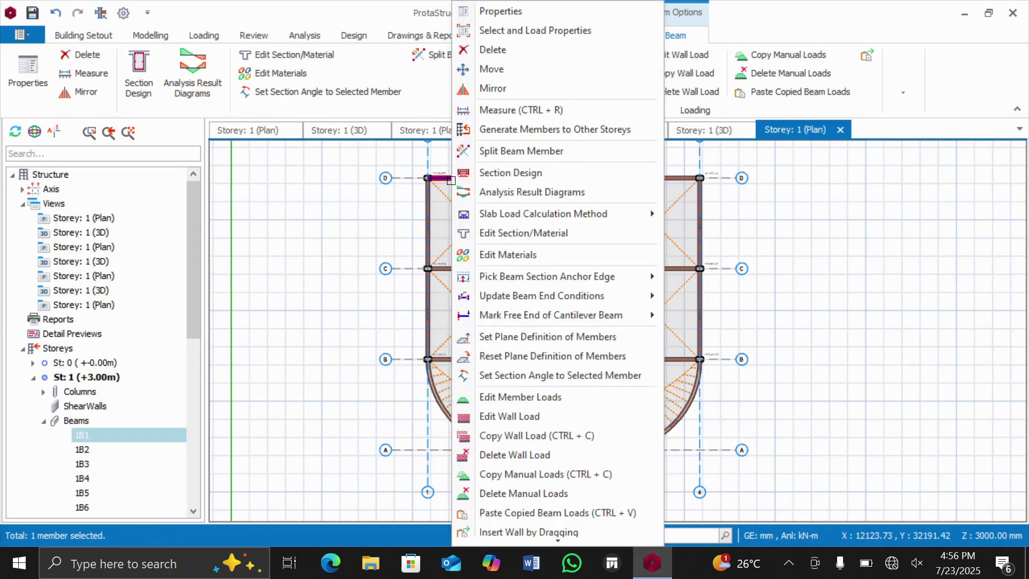
click(494, 413)
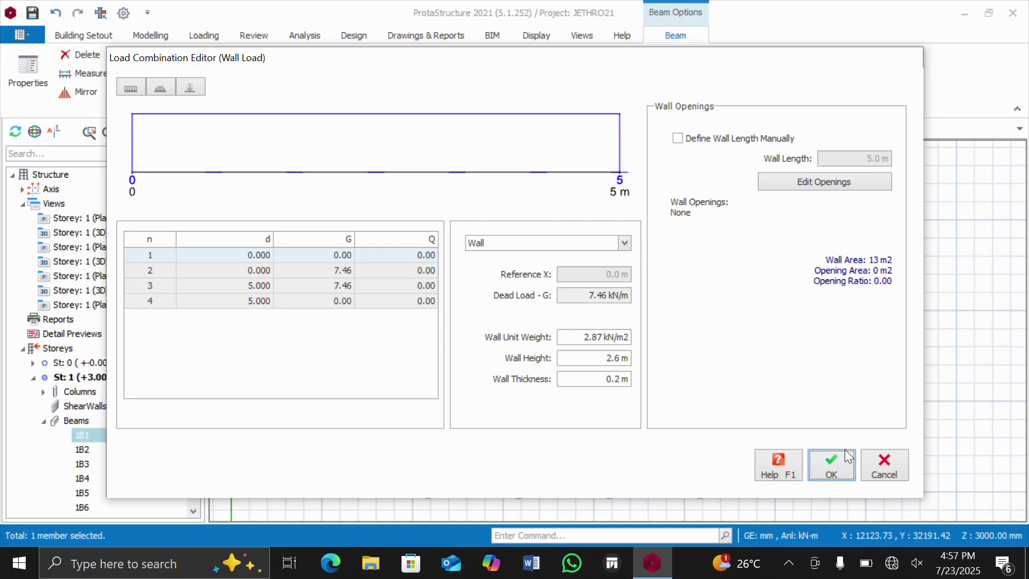
click(883, 469)
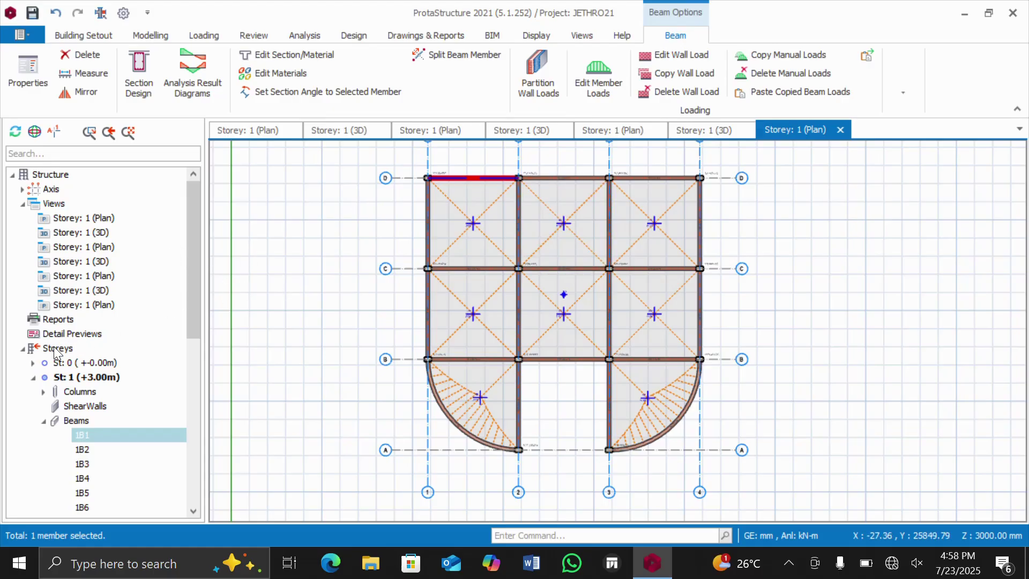
click(101, 377)
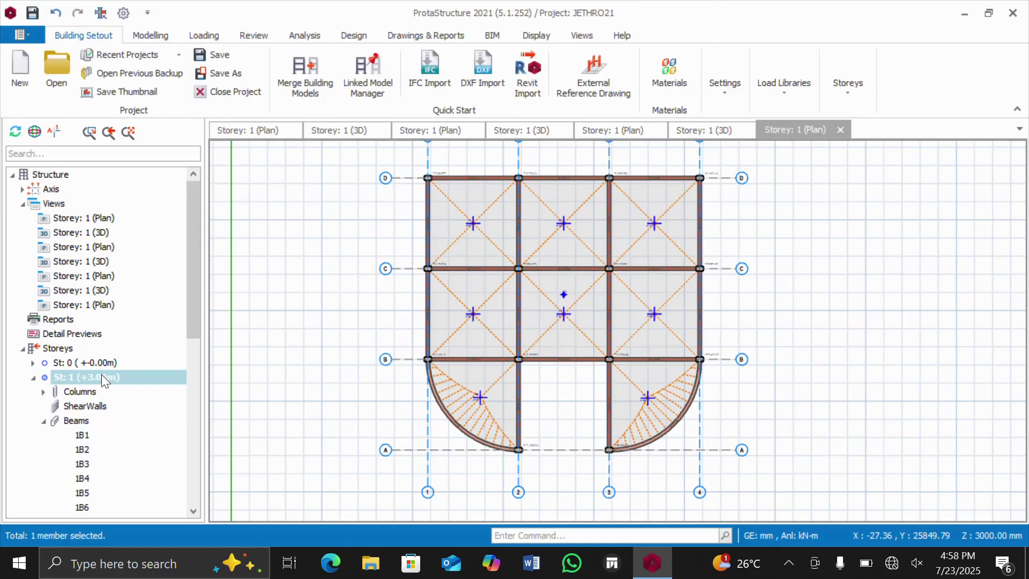
right_click(102, 376)
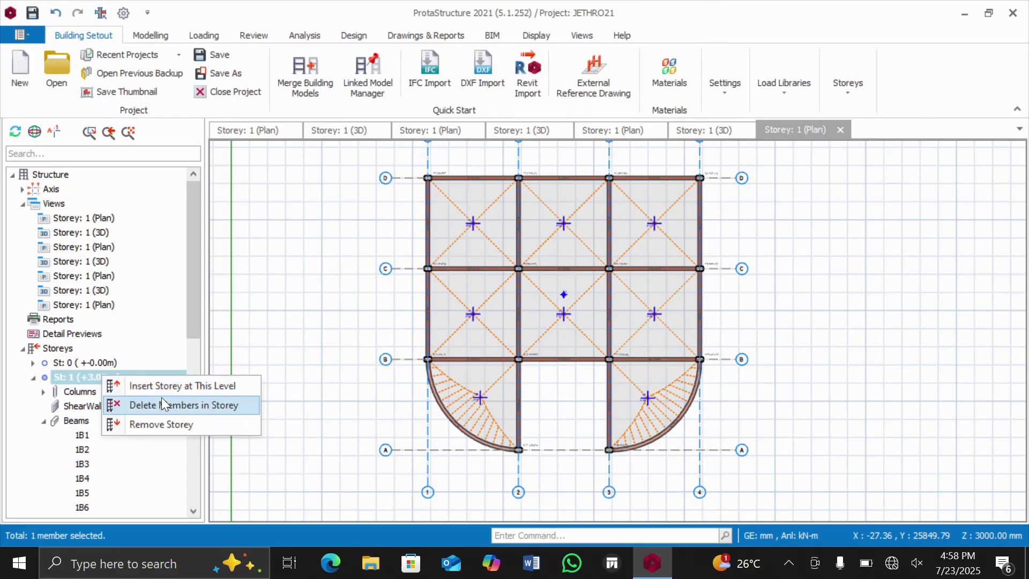
click(157, 362)
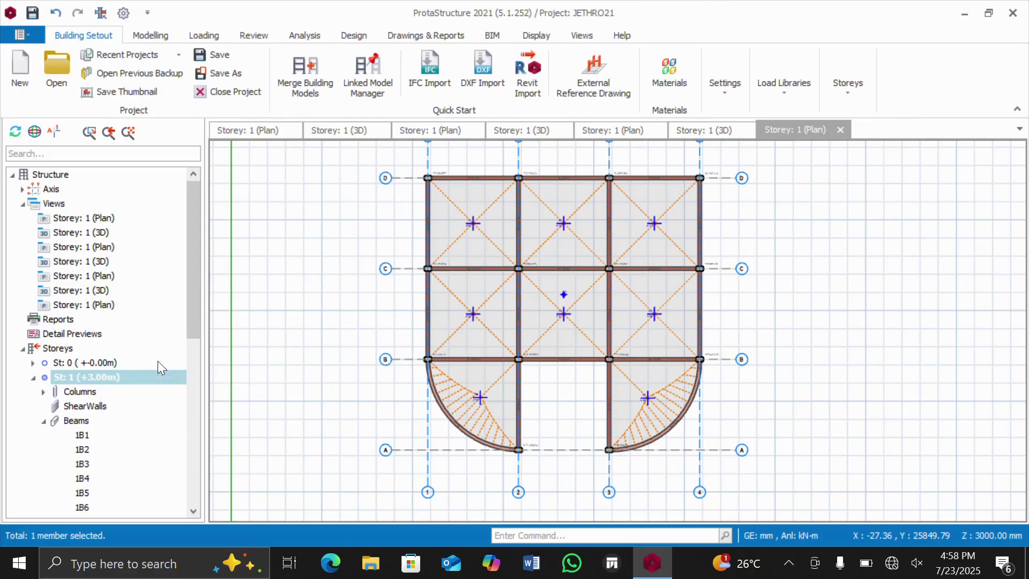
click(74, 349)
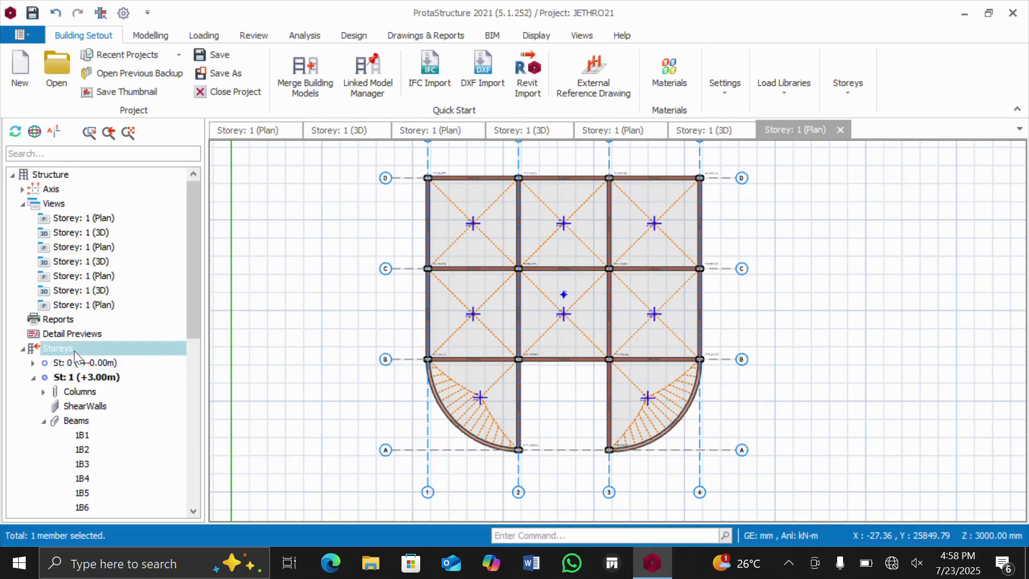
right_click(74, 350)
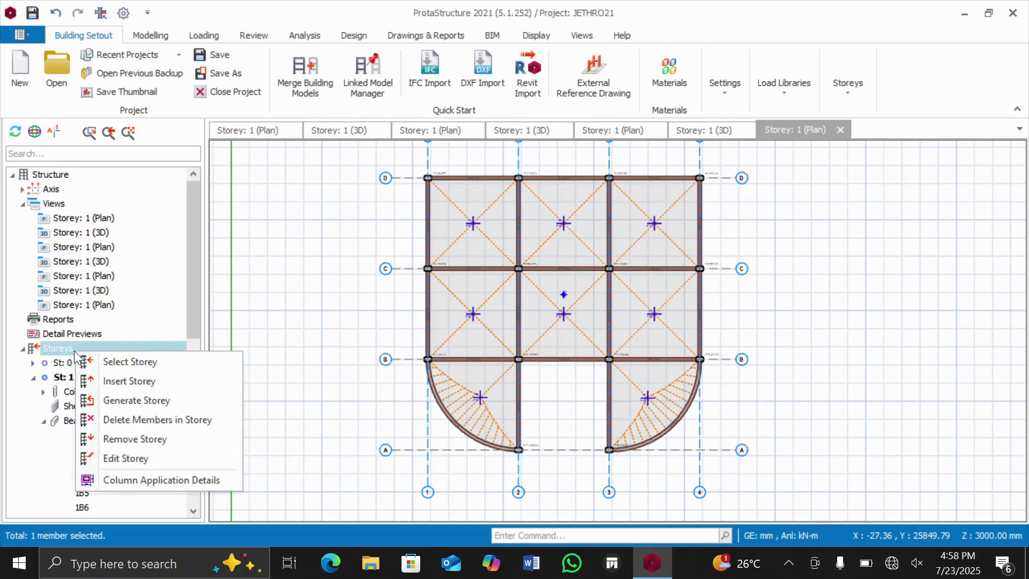
click(156, 361)
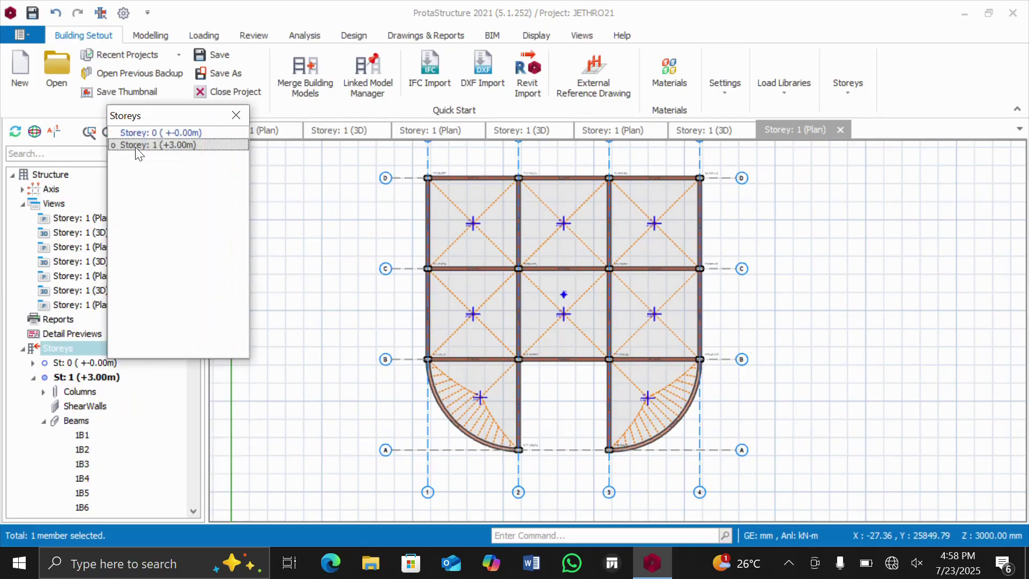
click(235, 116)
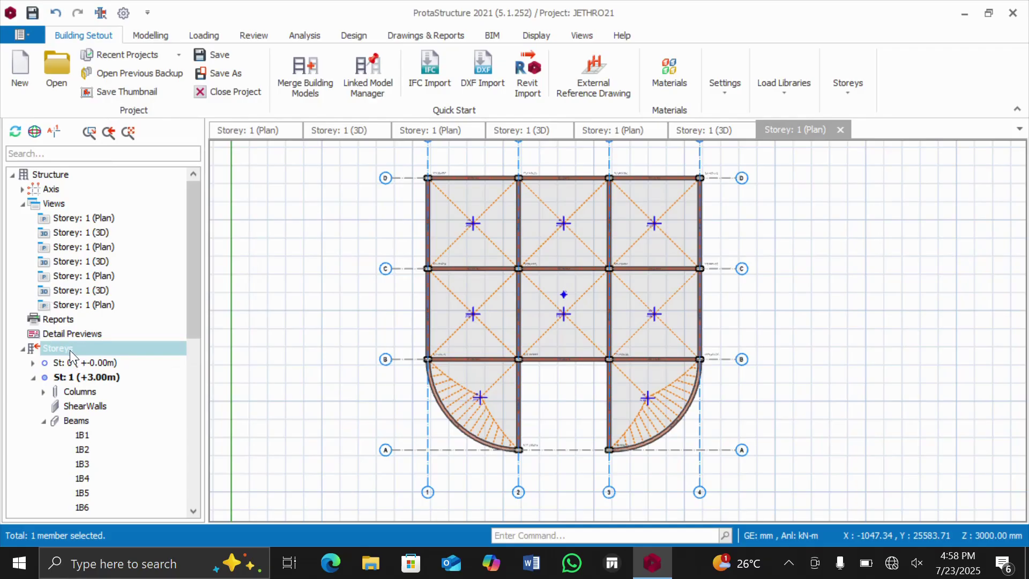
- Insert storeys to bring the building's total to 3, accepting that earlier operations can no longer be undone
right_click(95, 346)
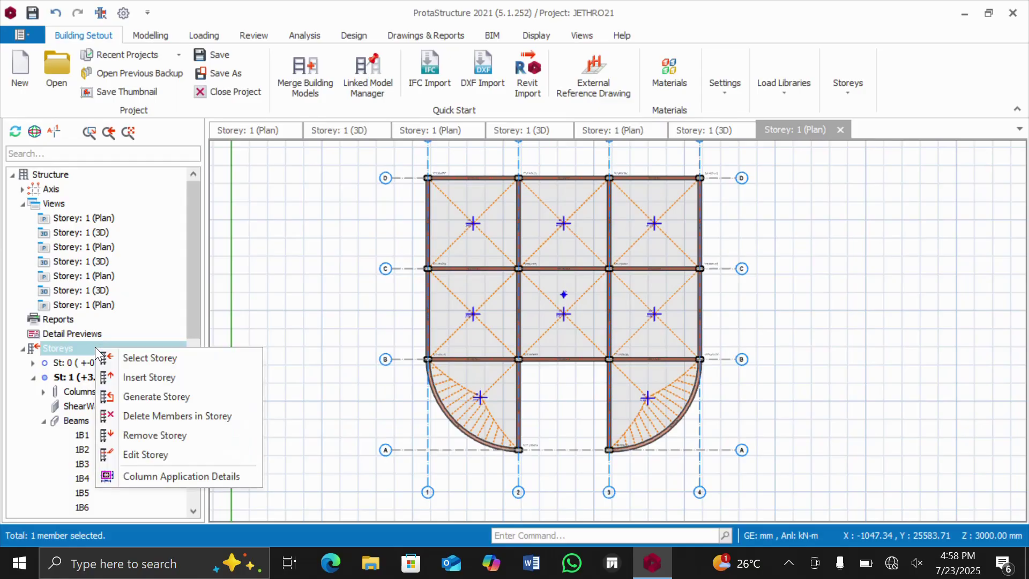
click(145, 377)
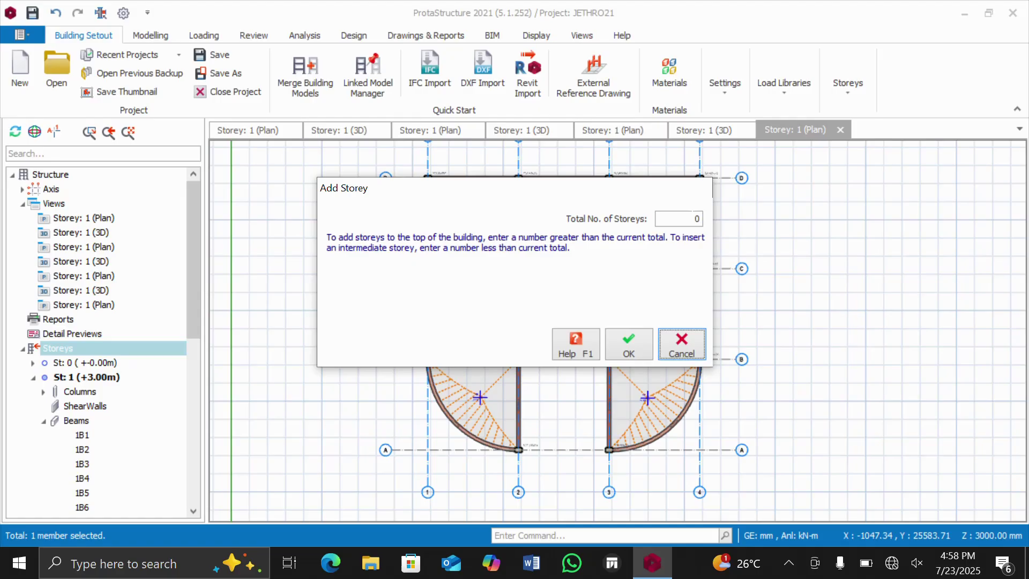
double_click(697, 219)
text(3)
click(629, 340)
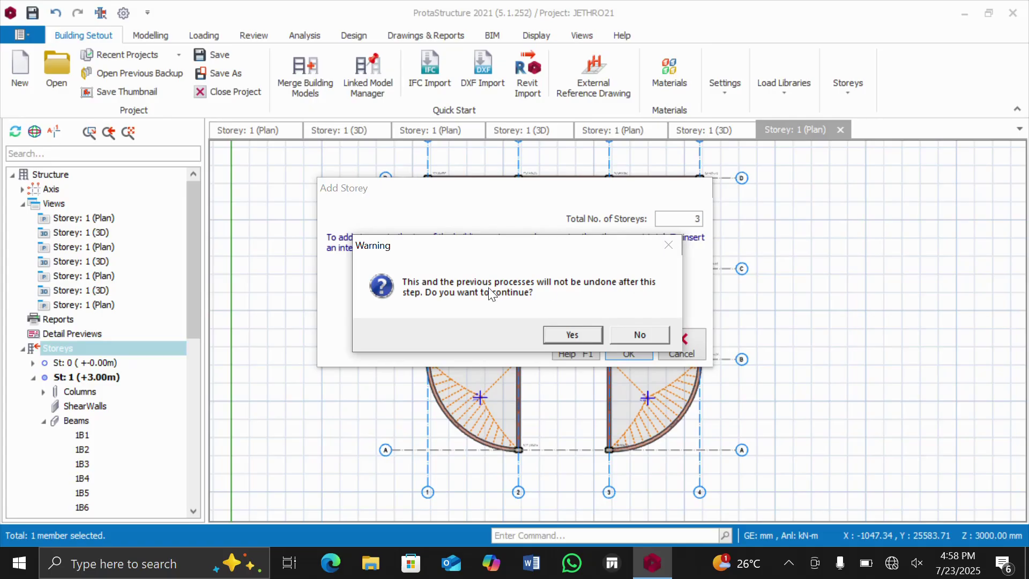
click(568, 333)
click(624, 344)
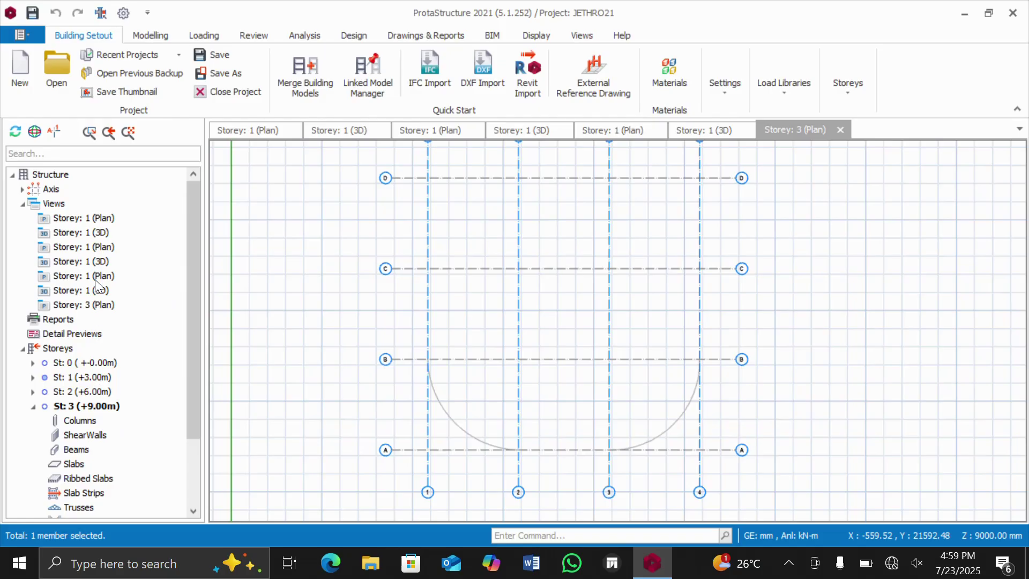
- Check the existing Storey 1 3D view and return to the first Storey 1 plan view
click(54, 203)
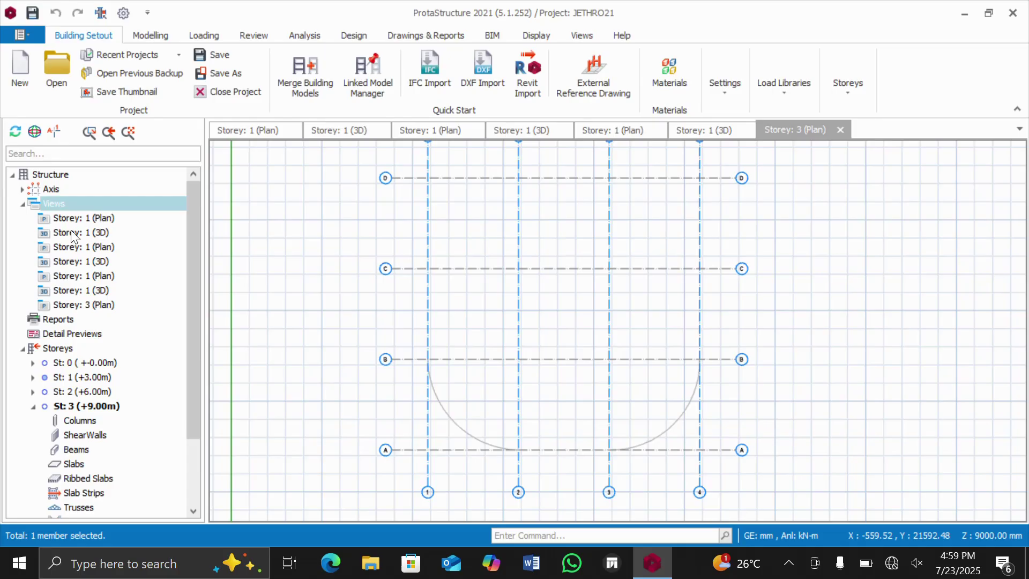
double_click(99, 233)
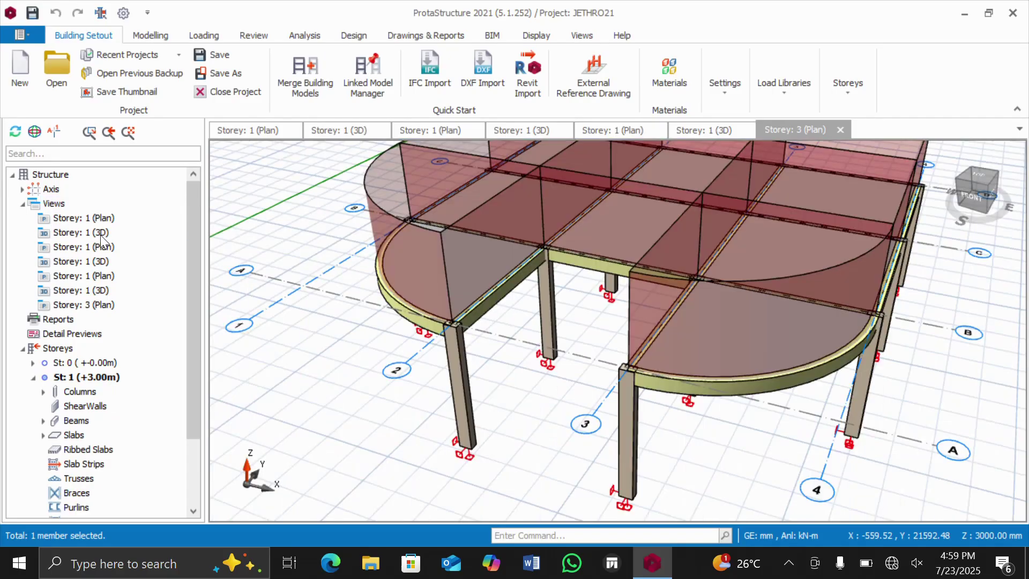
scroll(508, 322, down, 3)
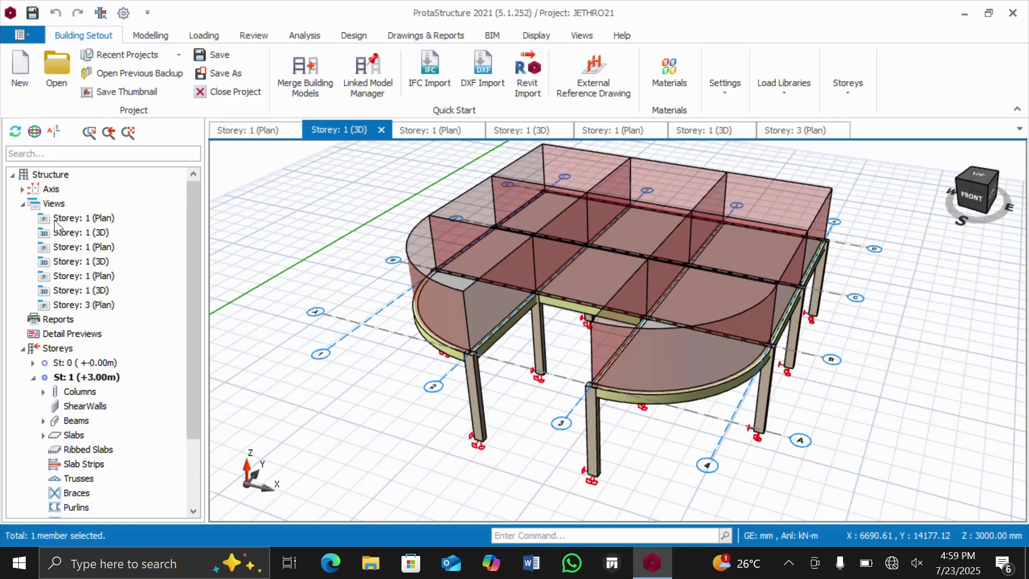
click(98, 218)
double_click(98, 218)
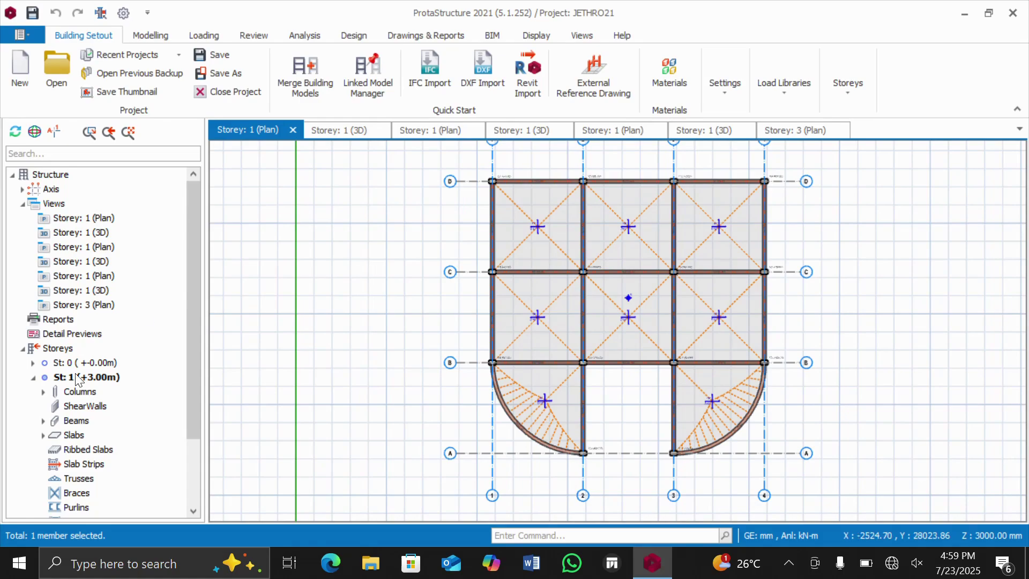
click(83, 377)
right_click(82, 376)
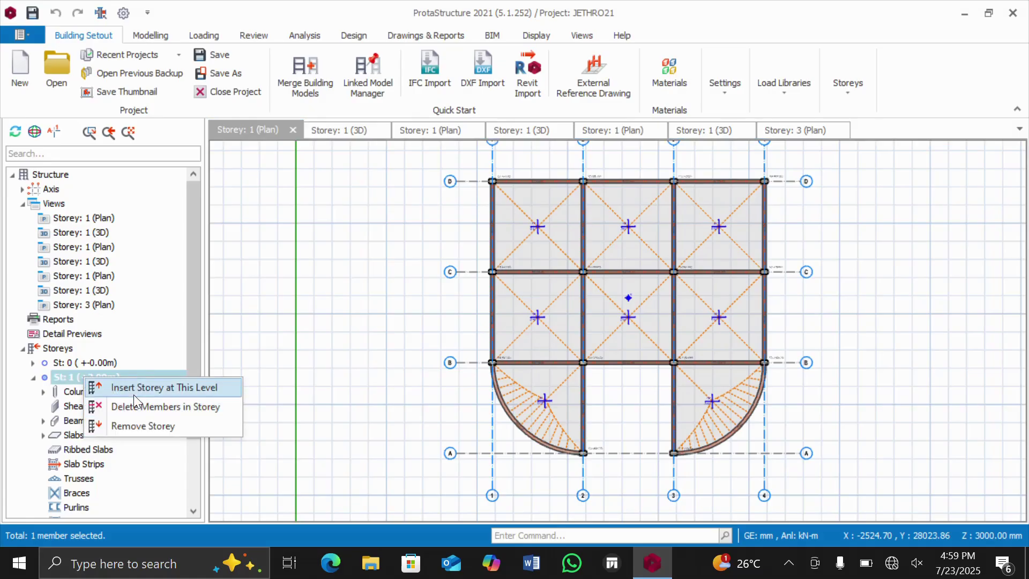
click(141, 348)
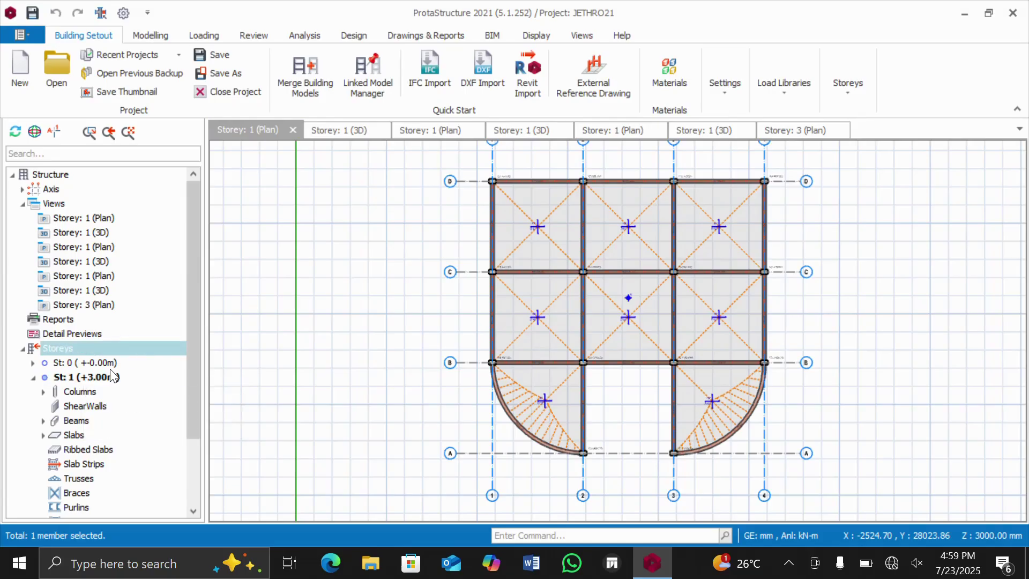
click(104, 375)
right_click(104, 375)
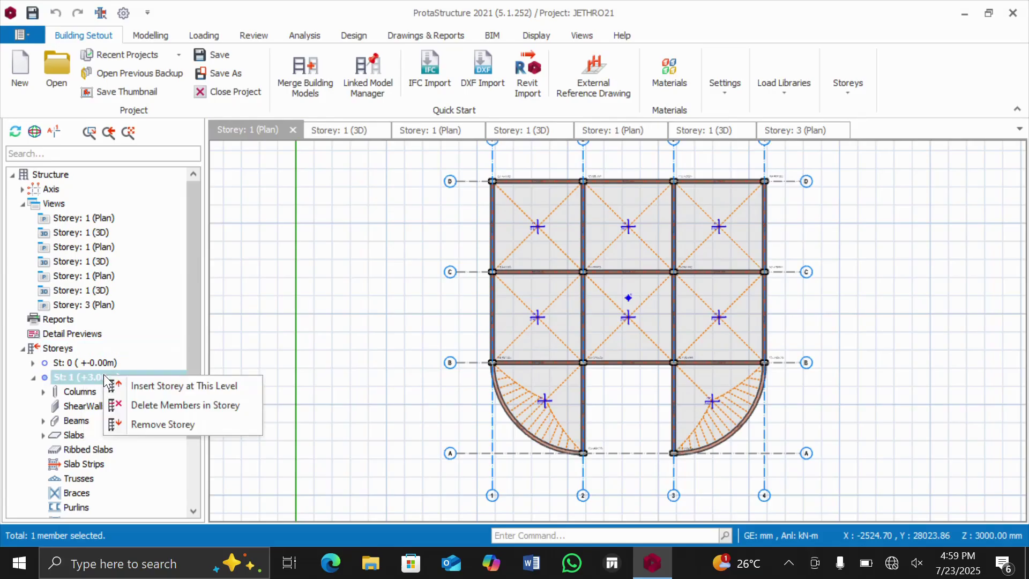
click(149, 350)
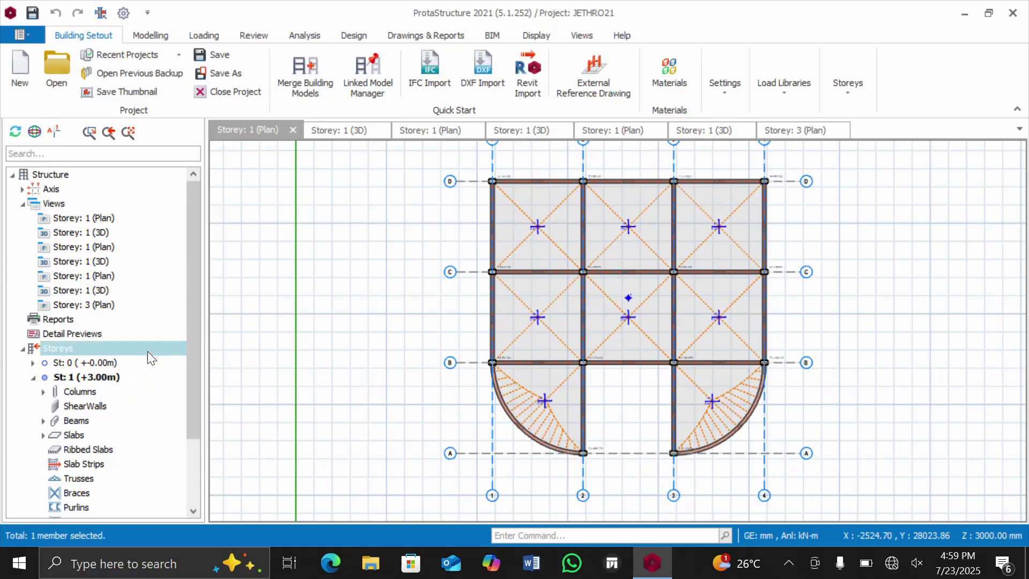
- Check the list of selectable storeys and leave it without switching the active storey
right_click(76, 350)
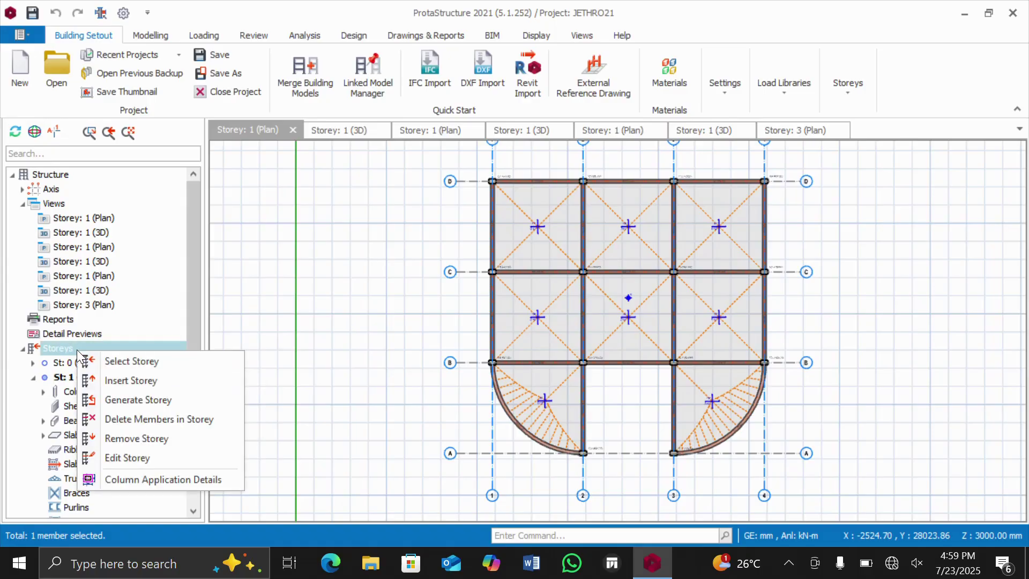
click(127, 362)
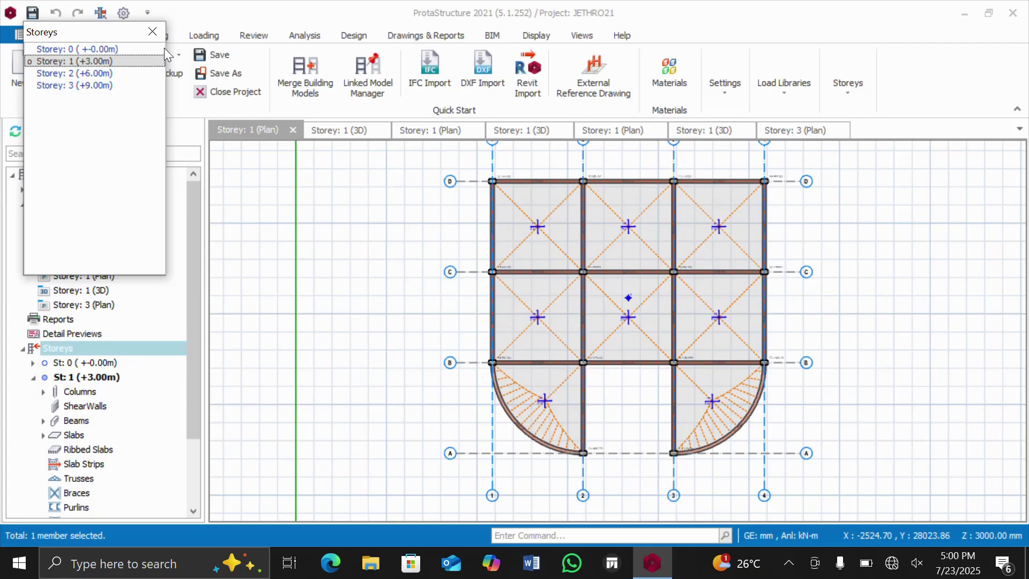
click(152, 32)
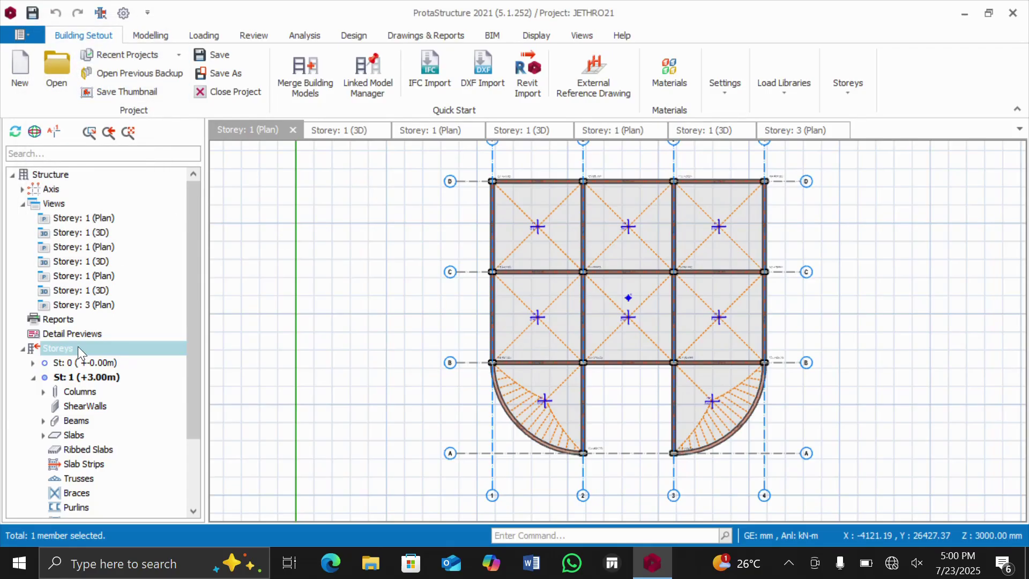
- Generate Storey 2 (+6.00m) from Storey 1 (+3.00m) with all member types included
click(86, 377)
right_click(87, 377)
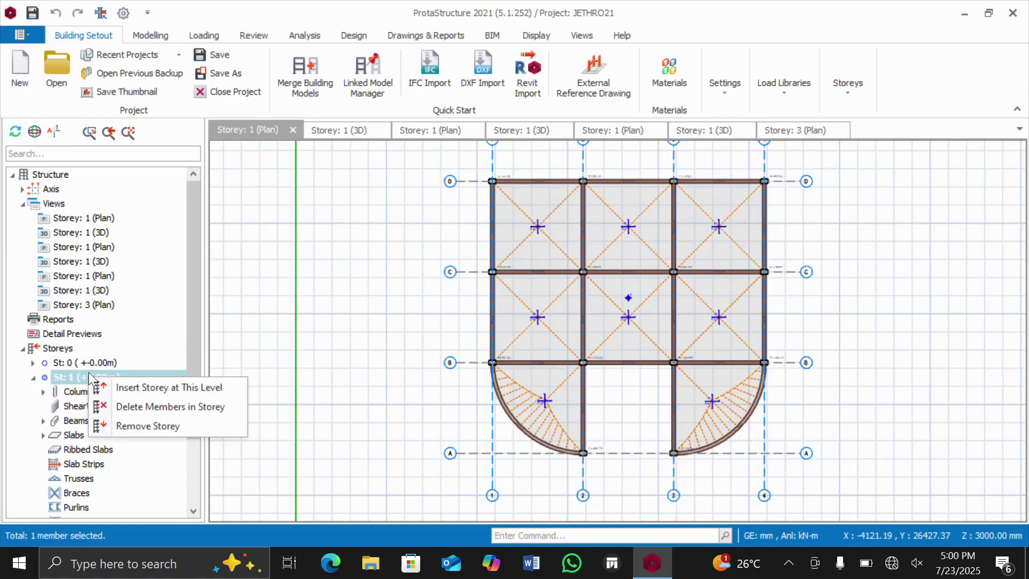
click(68, 348)
right_click(72, 348)
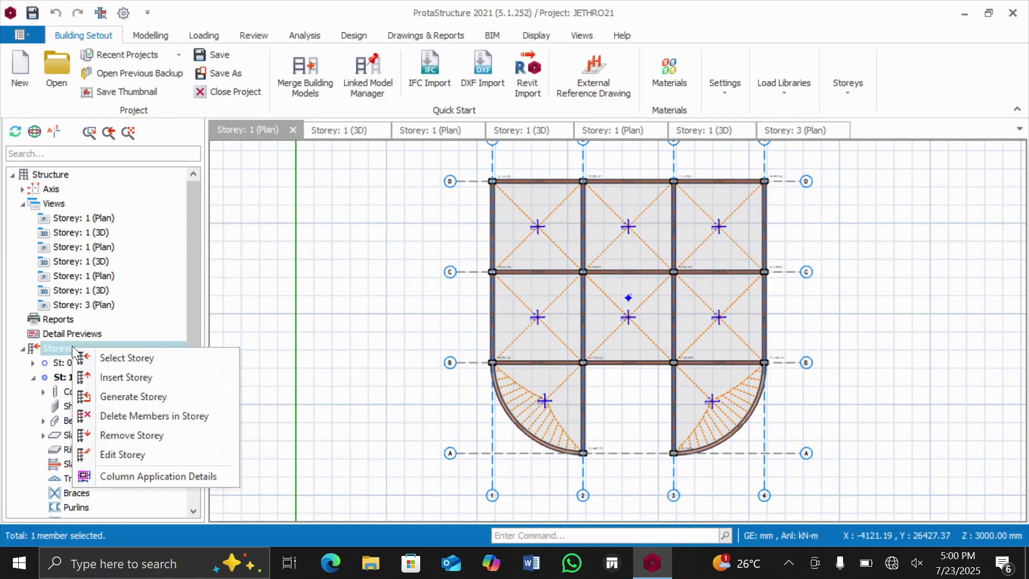
click(129, 397)
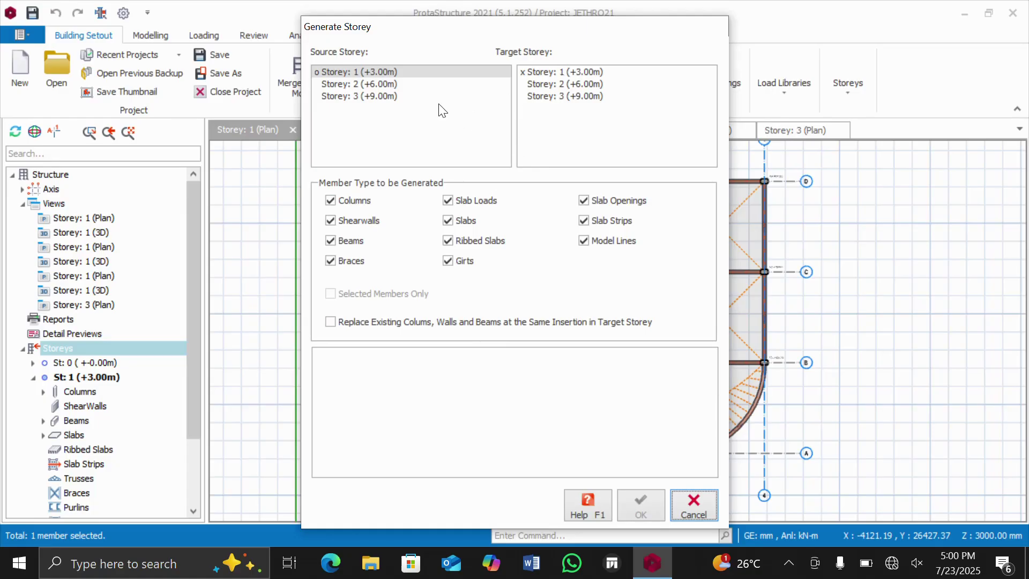
click(346, 73)
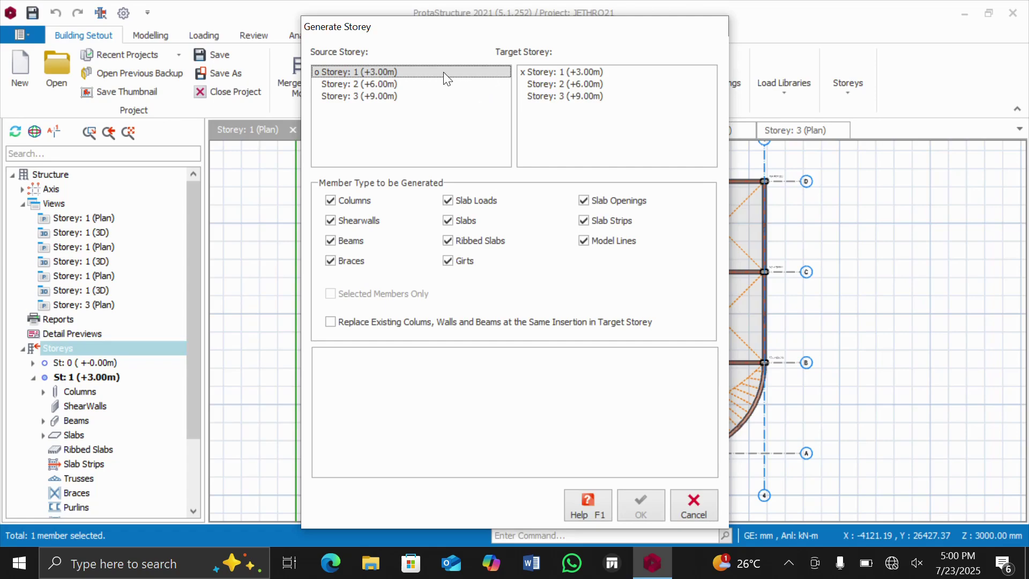
click(546, 84)
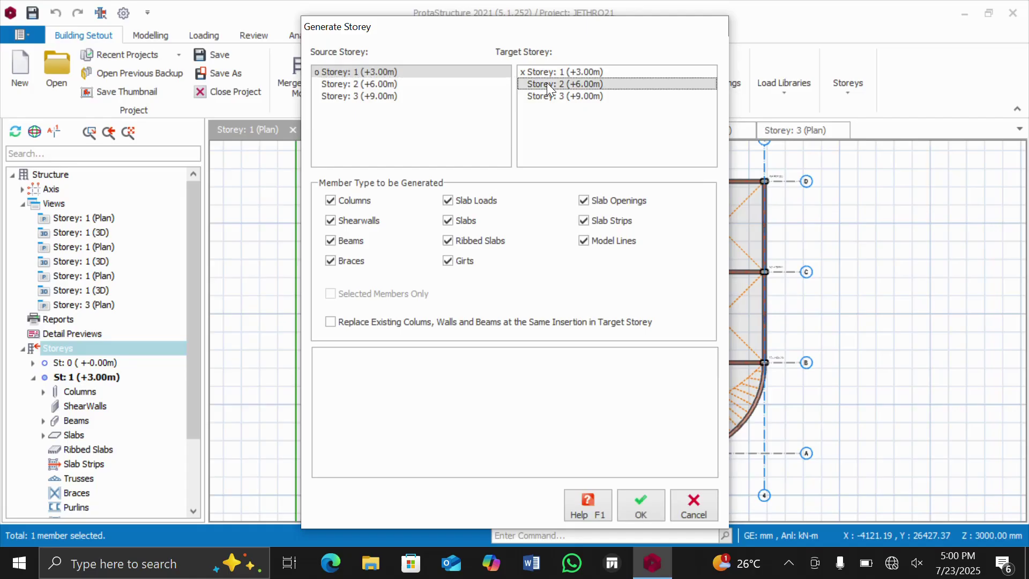
click(641, 498)
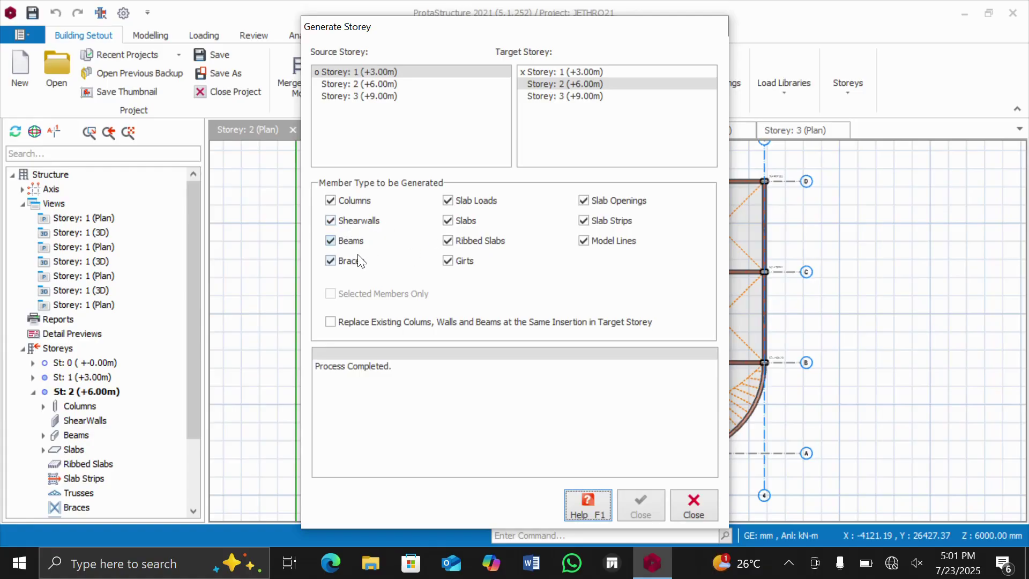
- Generate Storey 3 (+9.00m) from Storey 2 (+6.00m) with all member types included, and finish storey generation
click(330, 200)
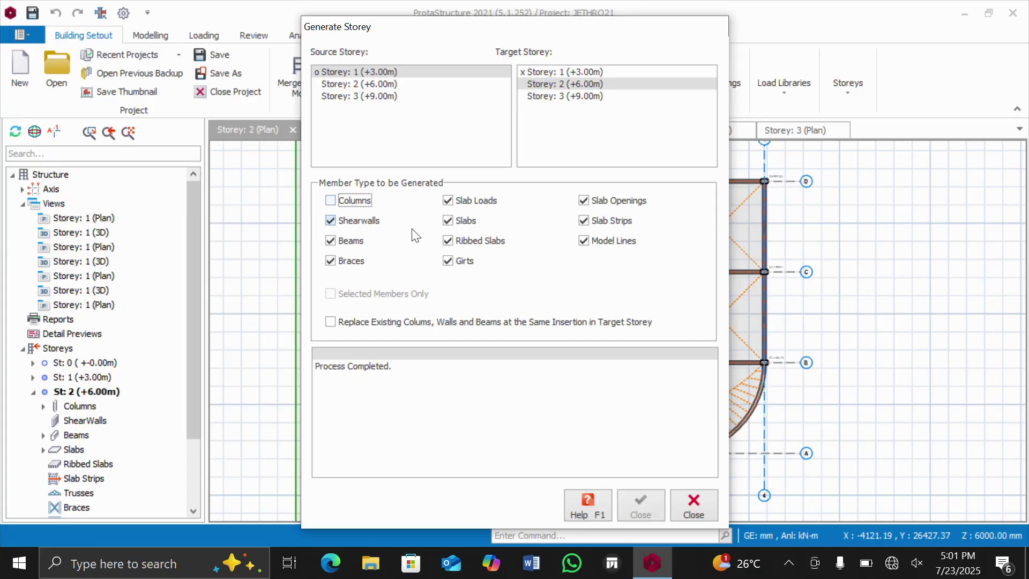
click(330, 202)
click(348, 85)
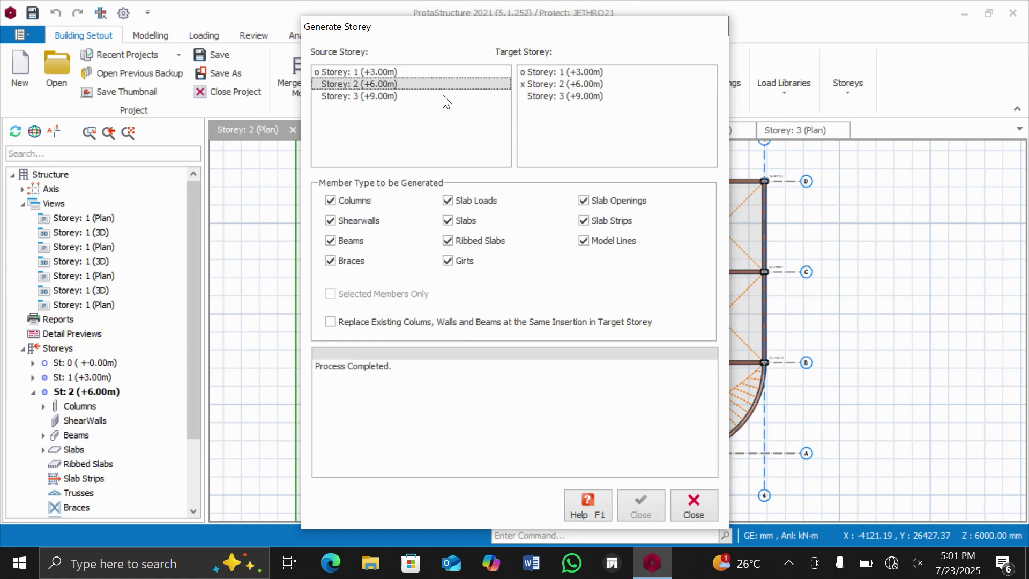
click(538, 98)
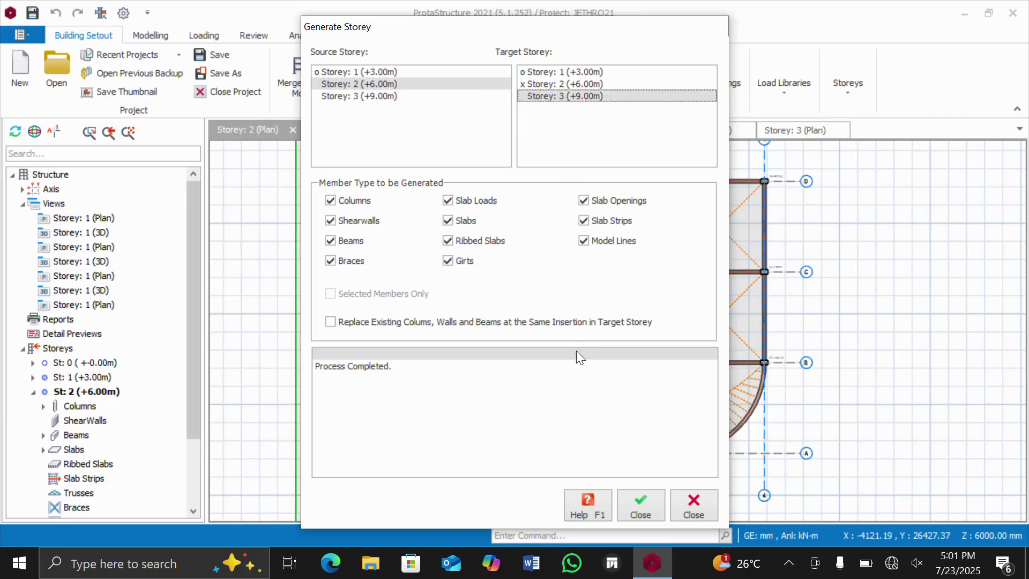
click(632, 500)
click(630, 496)
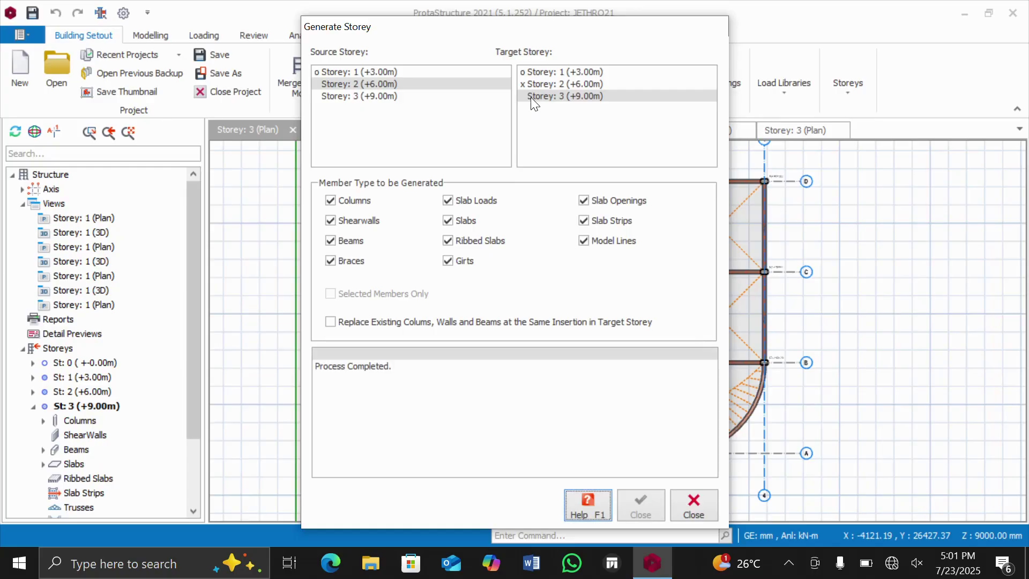
click(349, 96)
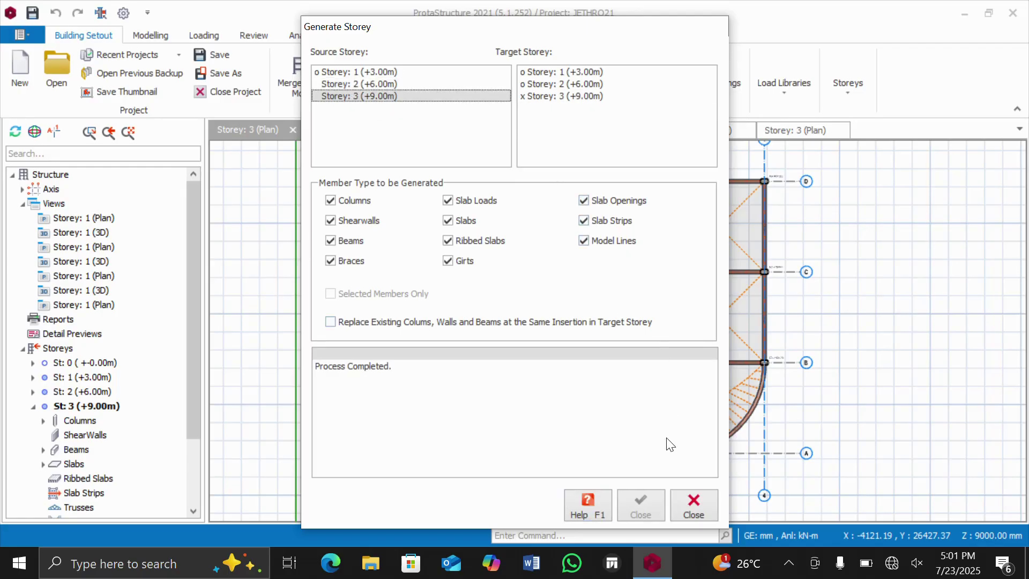
click(695, 506)
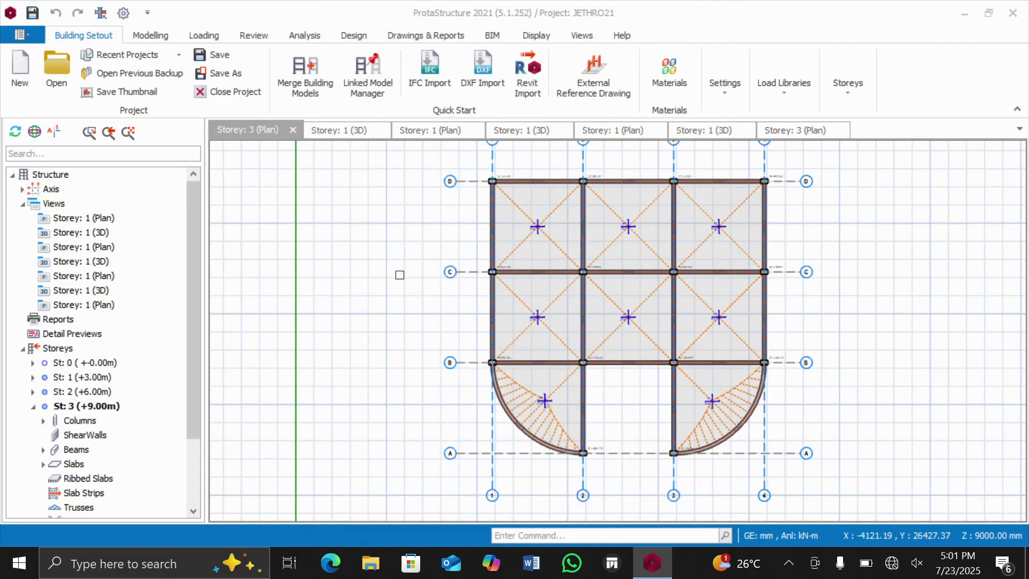
- Create a new 3D physical model view with Storey 3 active and examine the members and wall loads of all storeys from the front
click(55, 204)
right_click(55, 205)
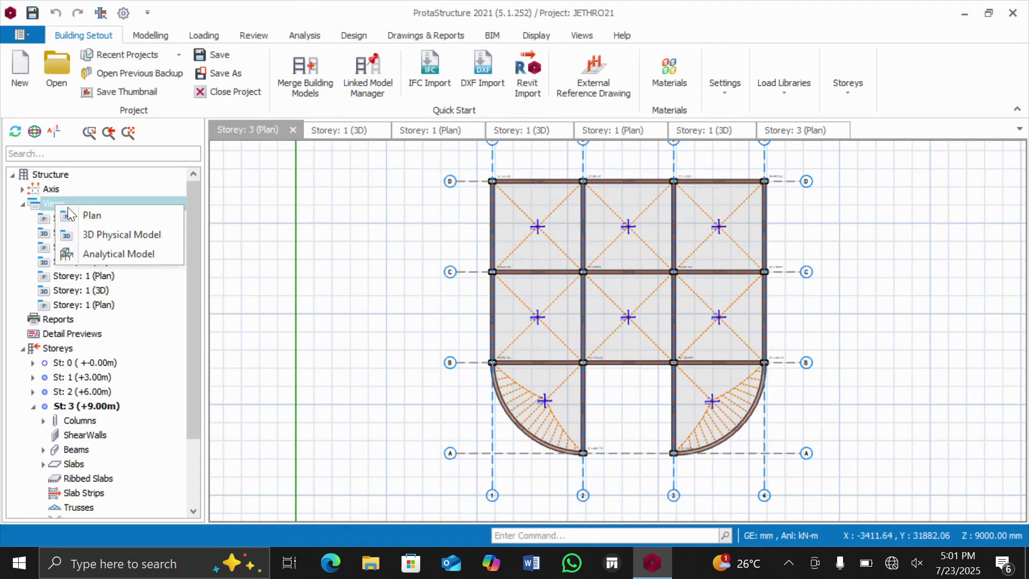
click(111, 234)
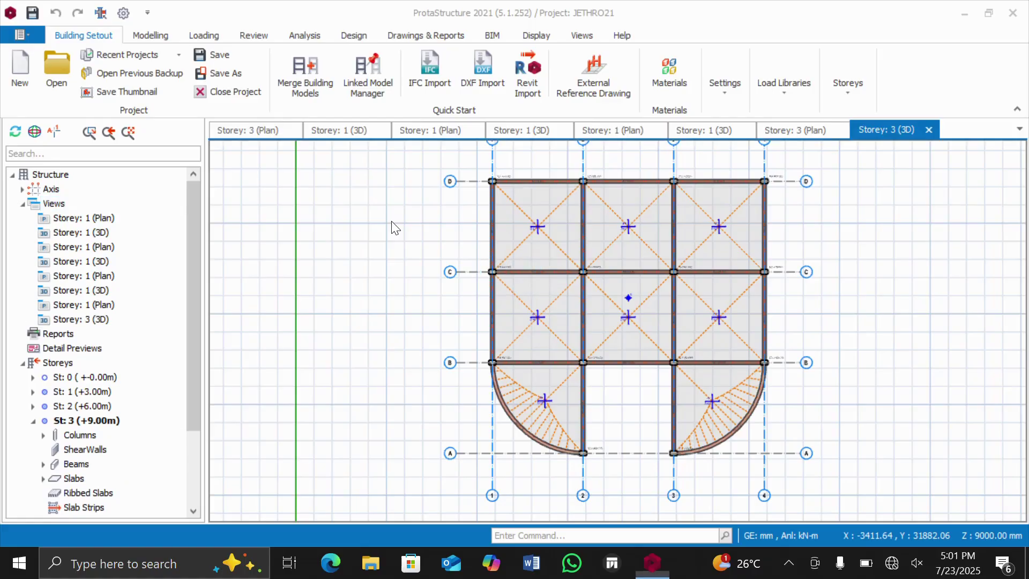
scroll(702, 242, up, 2)
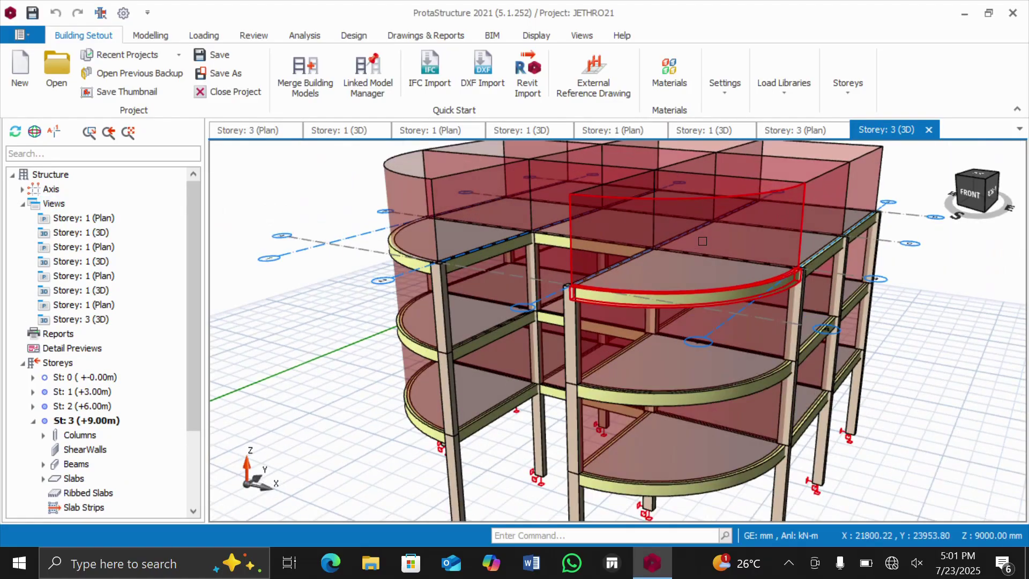
mouse_move(979, 191)
mouse_down()
mouse_move(980, 205)
mouse_move(968, 178)
mouse_move(982, 188)
mouse_up()
click(980, 191)
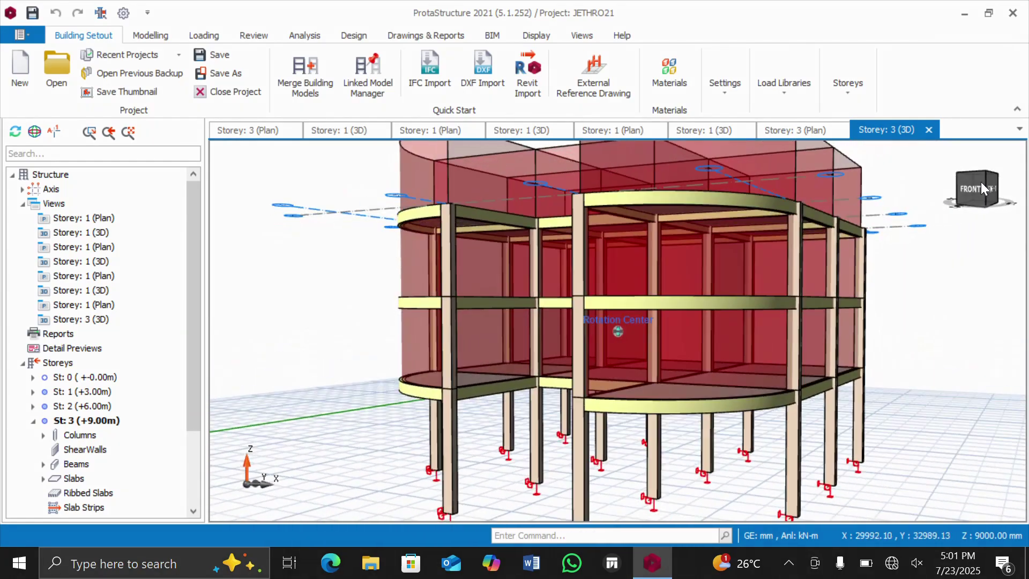
mouse_move(996, 184)
mouse_down()
mouse_move(986, 185)
mouse_move(994, 185)
mouse_up()
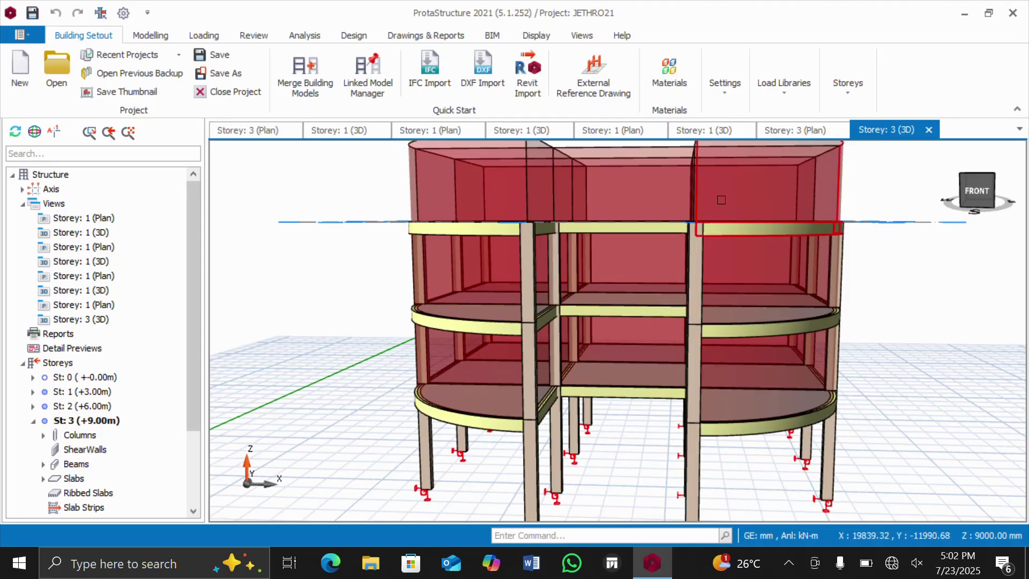
scroll(618, 208, down, 2)
scroll(667, 192, up, 2)
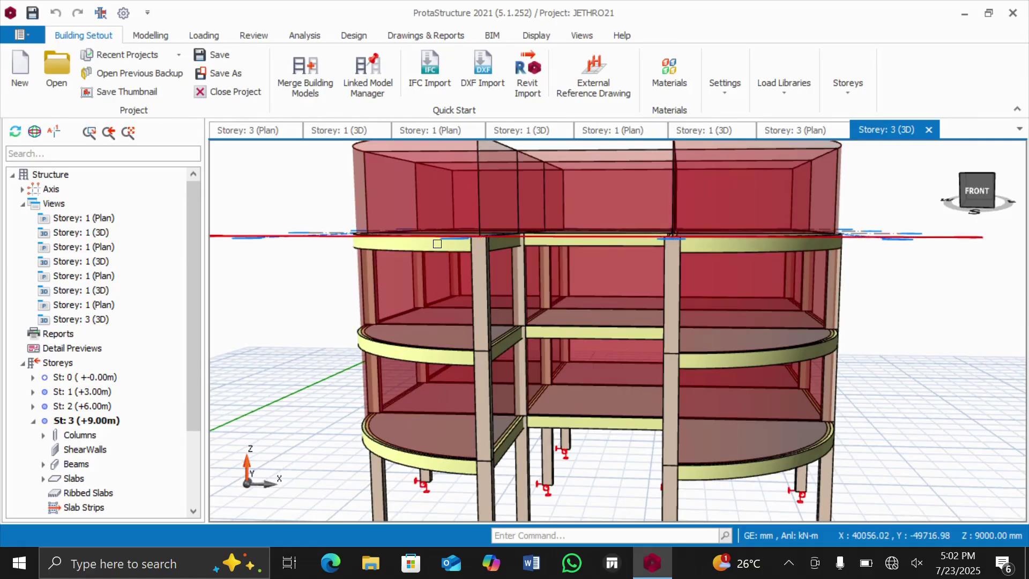
mouse_move(425, 250)
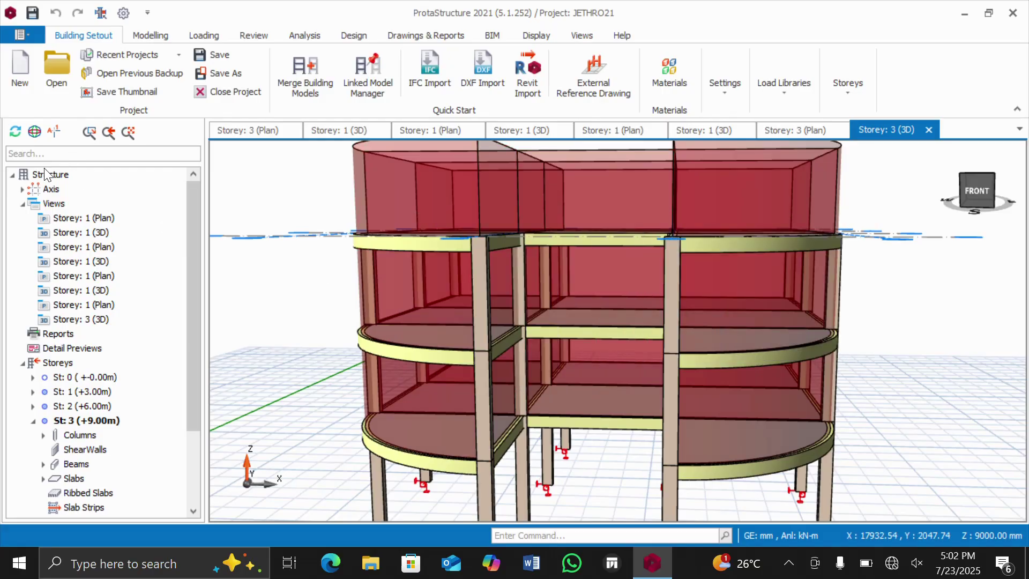
- Create a new plan view of Storey 3 showing the full beam grid
click(55, 204)
right_click(54, 204)
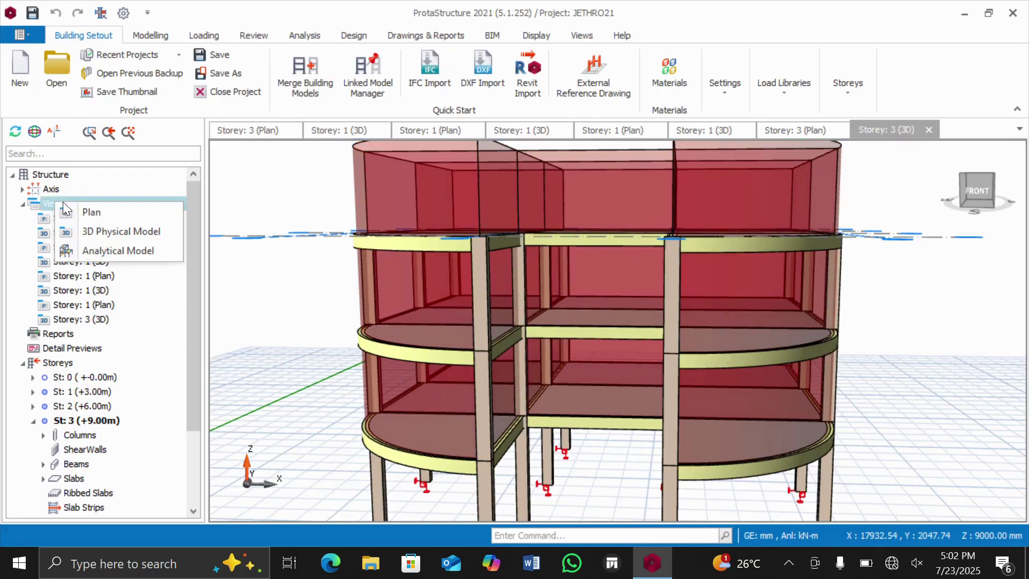
click(126, 214)
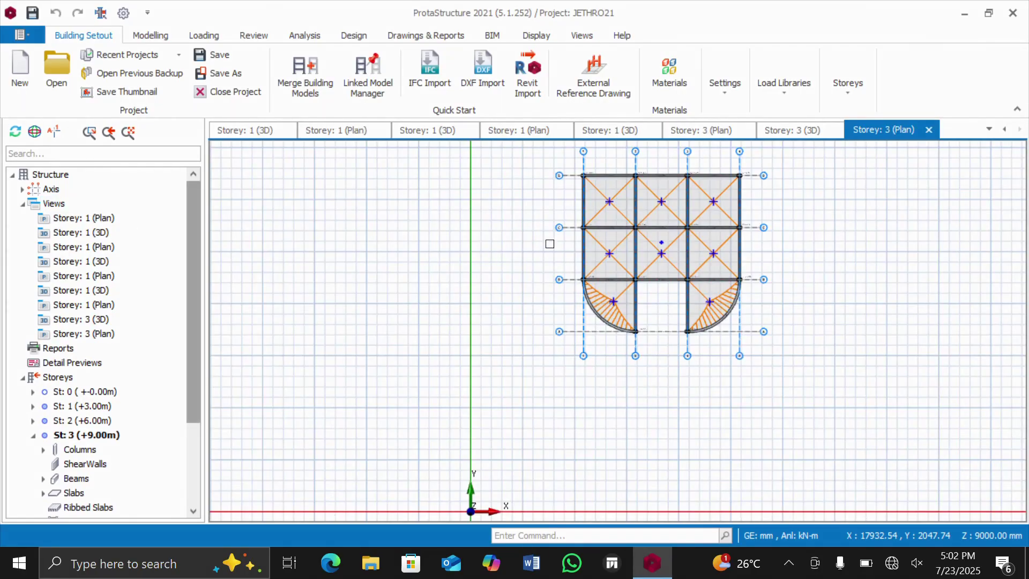
scroll(650, 161, up, 3)
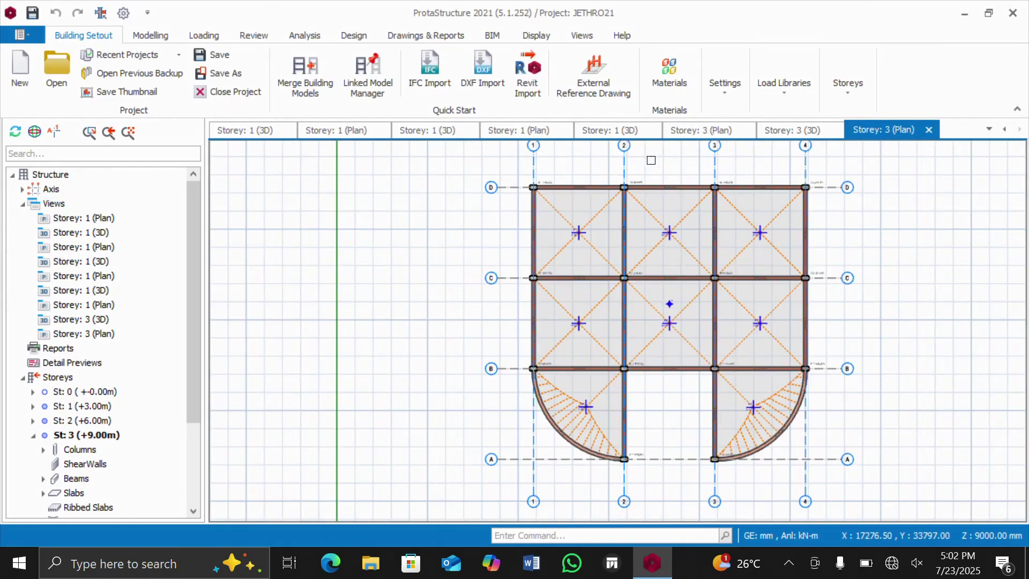
- Expand the list of beams belonging to Storey 3 (+9.00m) in the structure tree
click(69, 442)
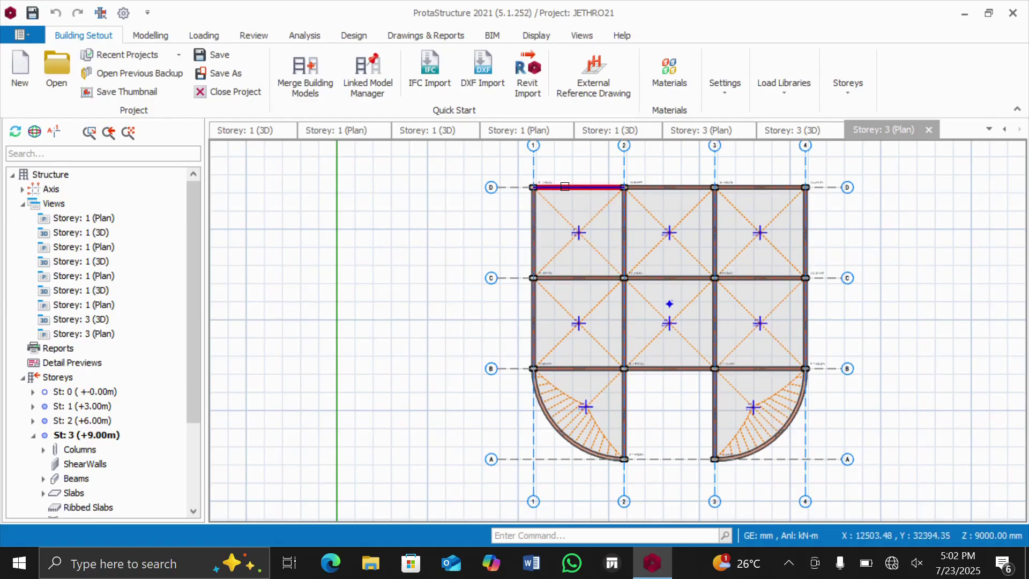
scroll(565, 186, up, 3)
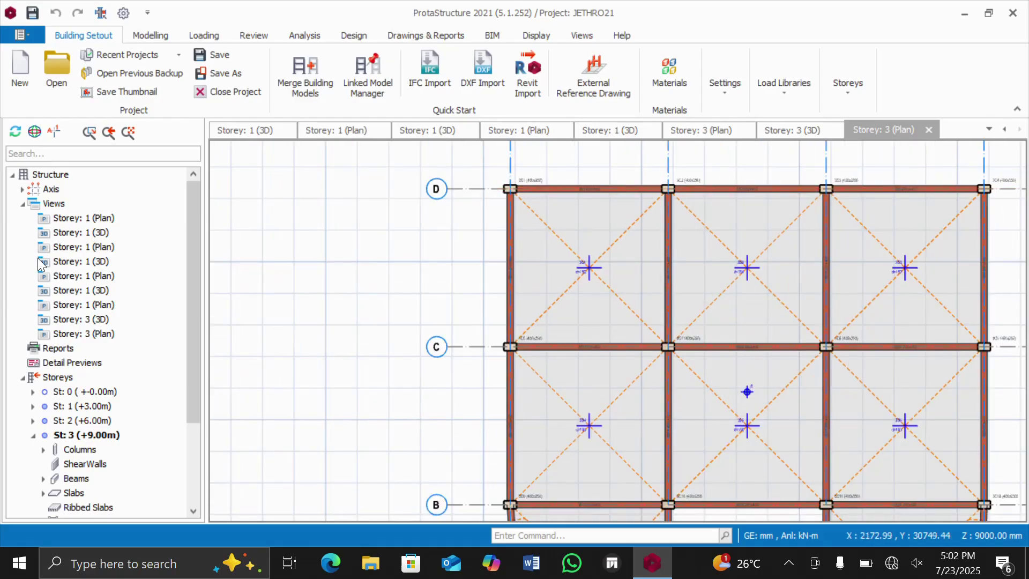
scroll(523, 215, down, 2)
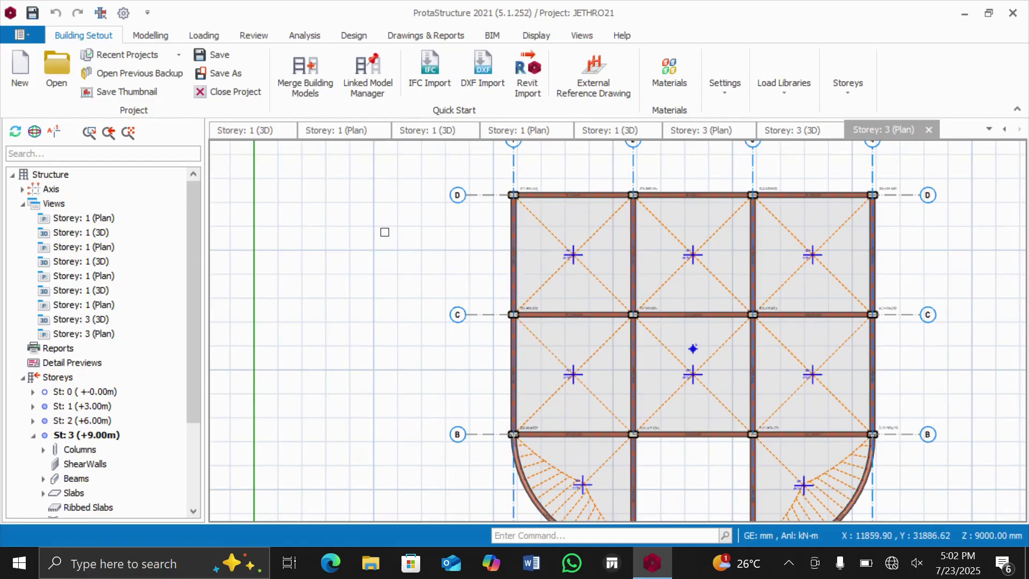
scroll(385, 232, down, 1)
scroll(36, 450, down, 2)
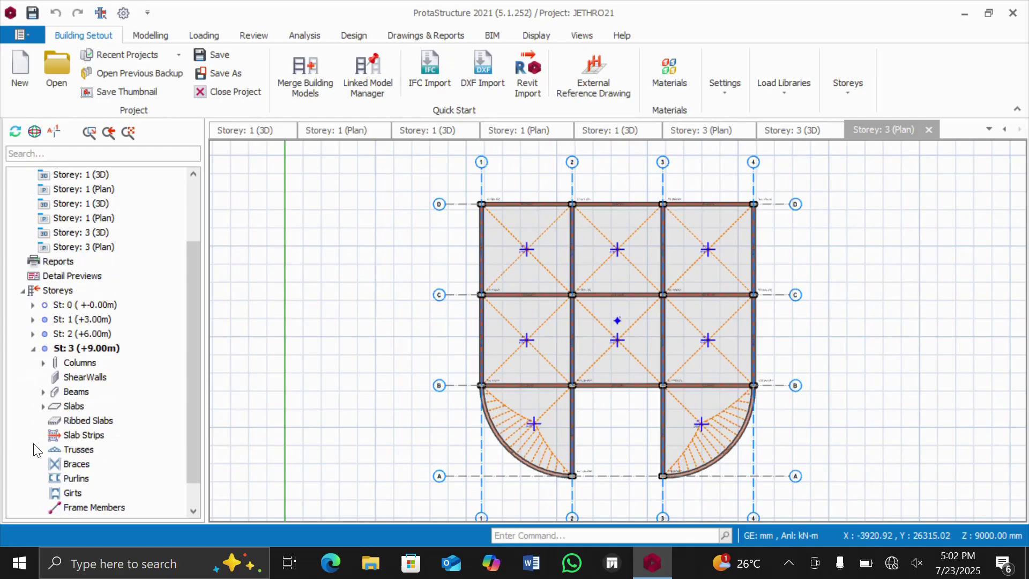
double_click(75, 391)
scroll(92, 437, down, 2)
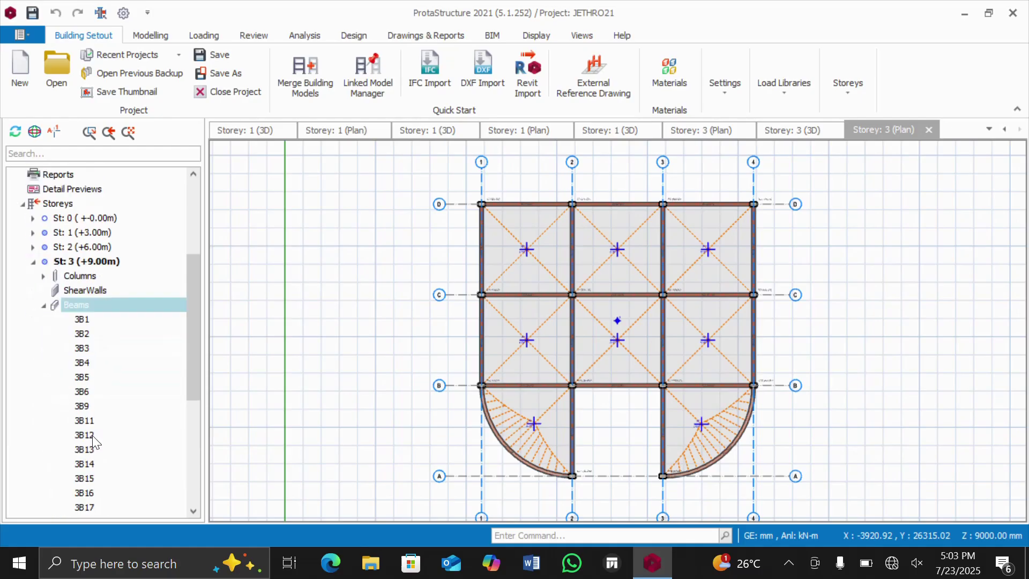
scroll(92, 435, down, 3)
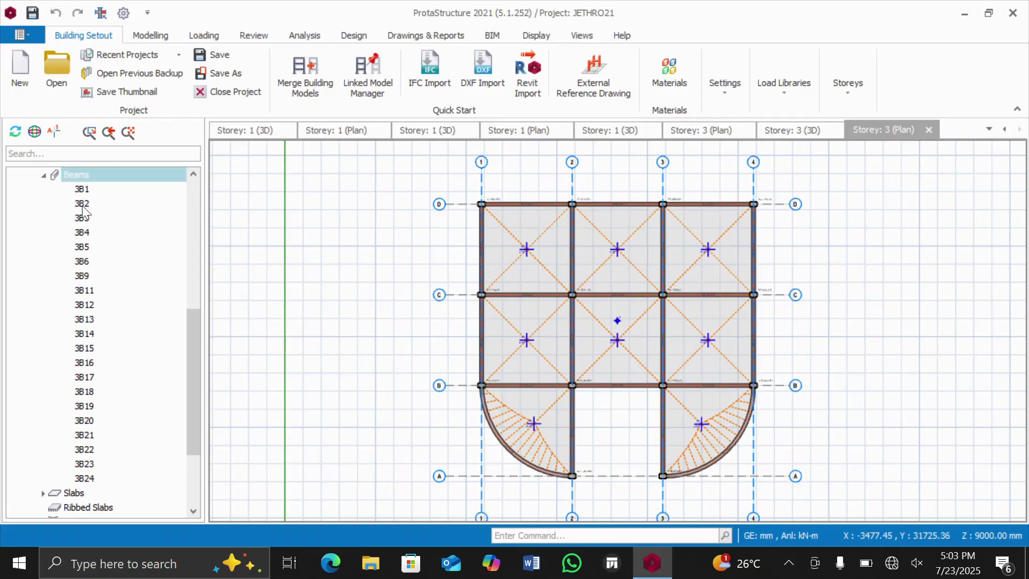
click(81, 189)
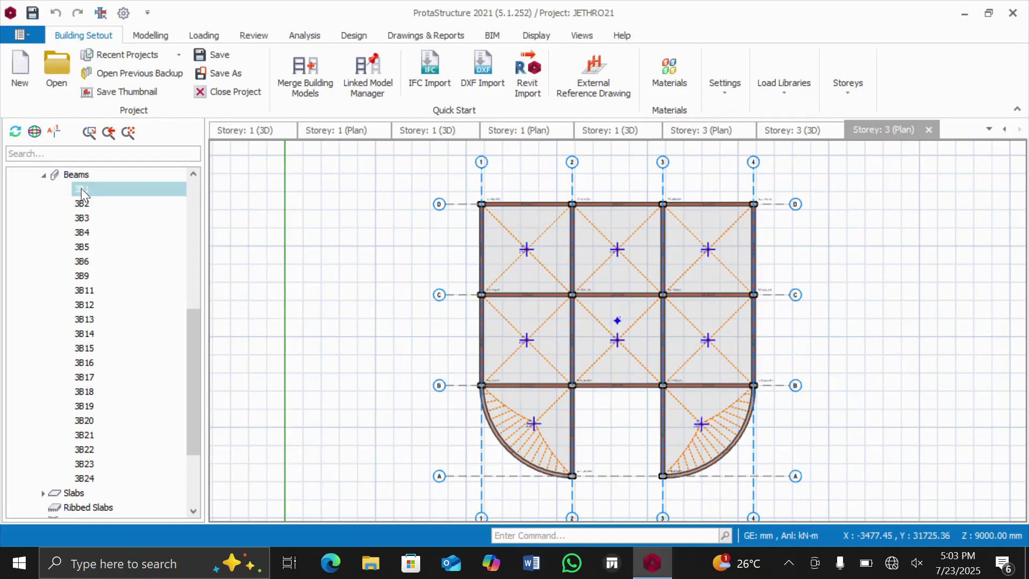
ctrl+click(85, 478)
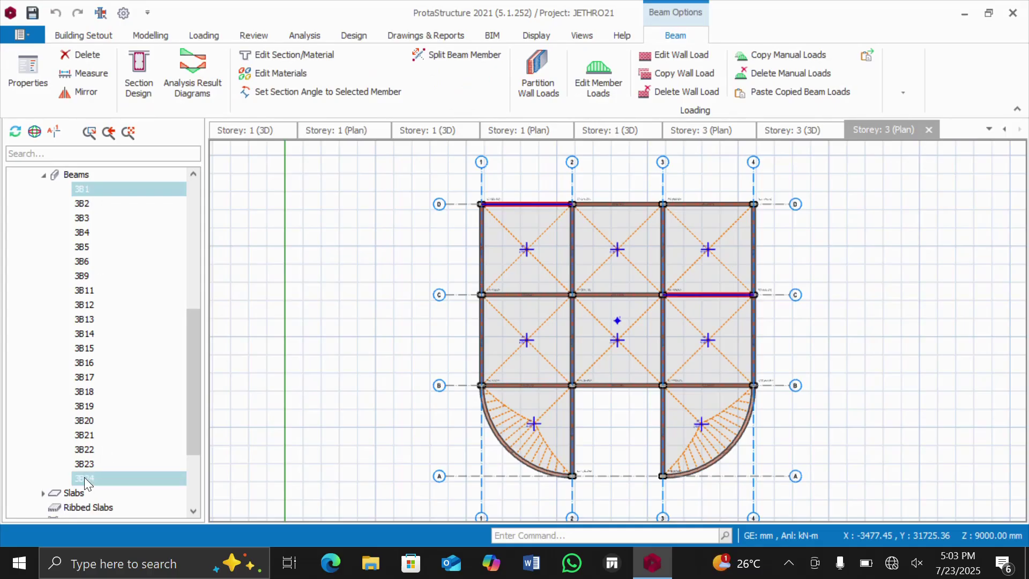
ctrl+click(84, 477)
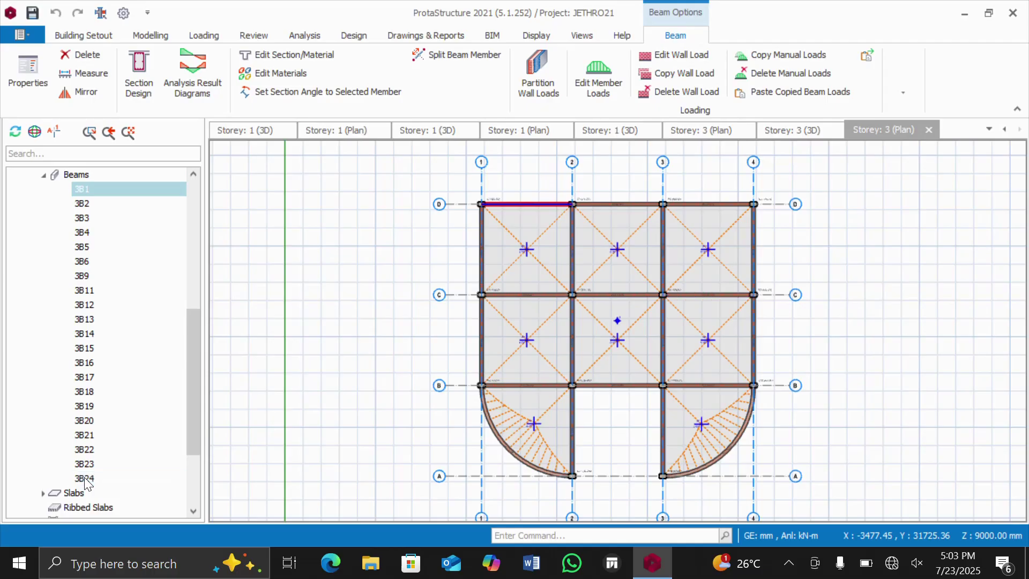
ctrl+click(85, 477)
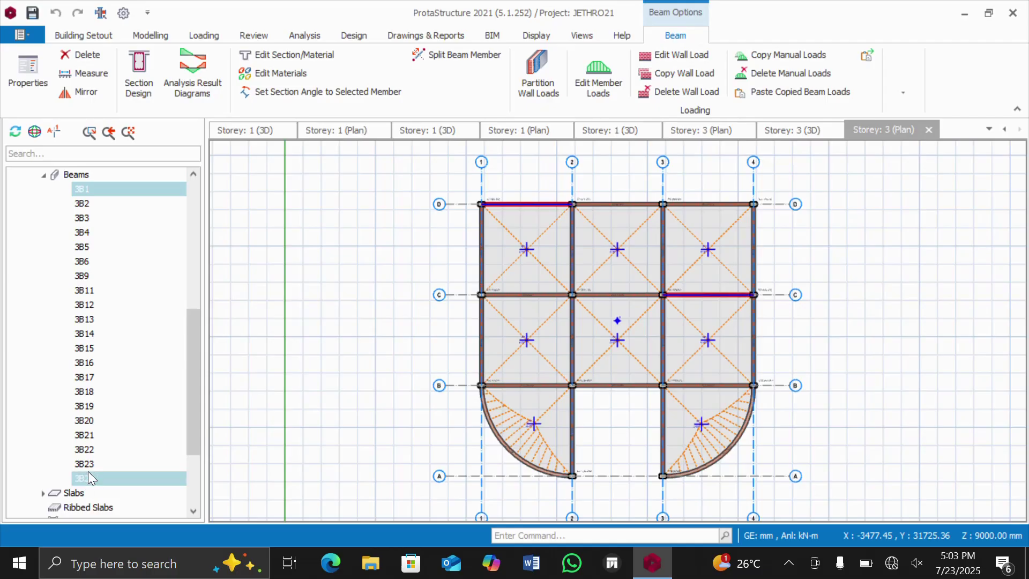
- Delete the wall loads from all Storey 3 beams, 3B1 through 3B24, and clear the selection
click(107, 188)
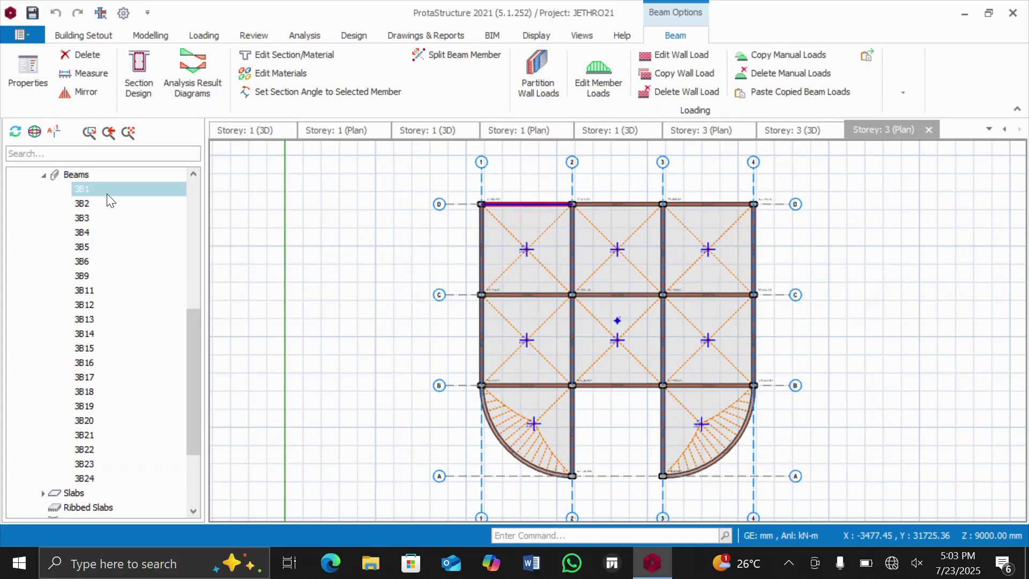
shift+click(86, 479)
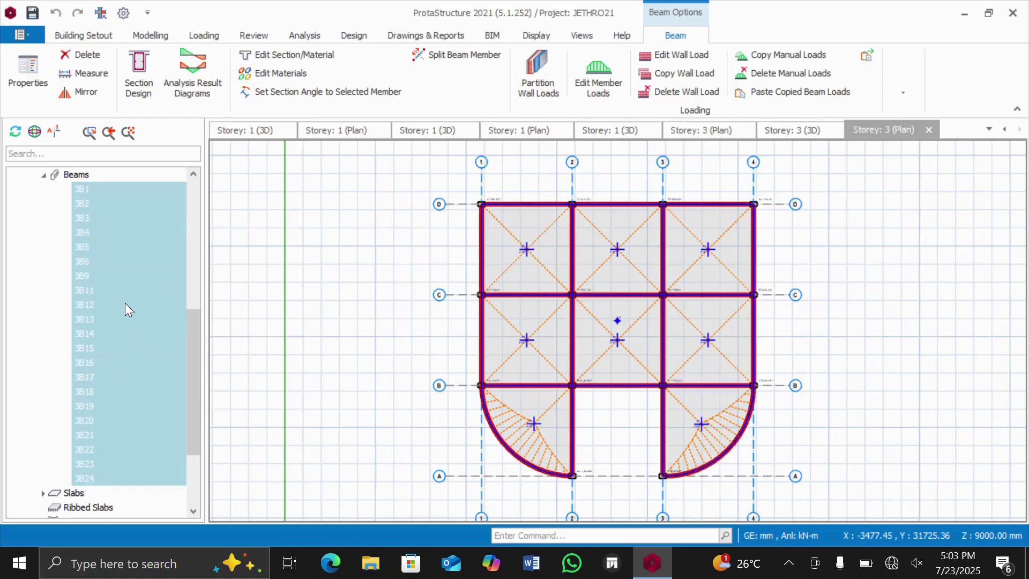
right_click(111, 270)
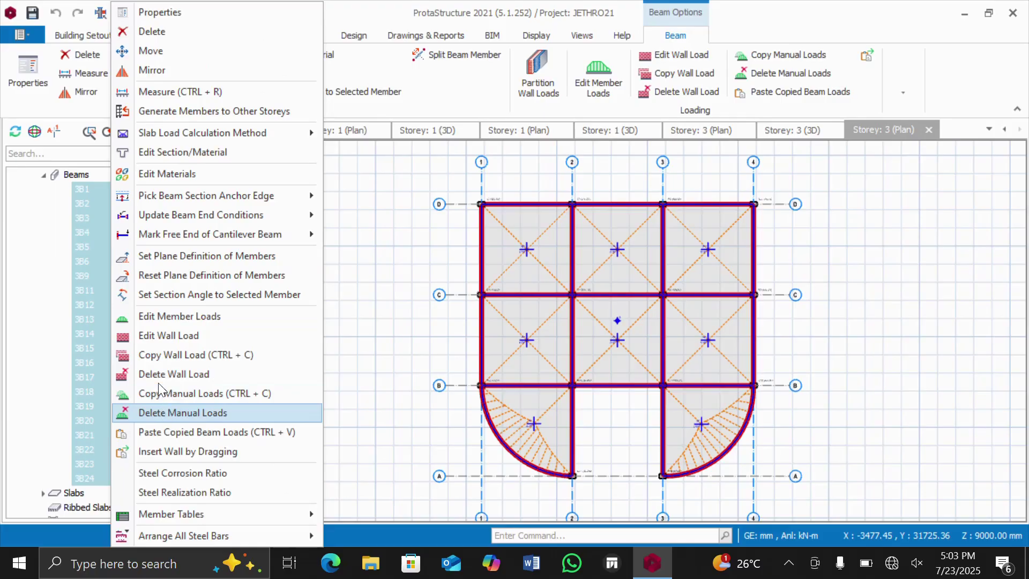
click(194, 373)
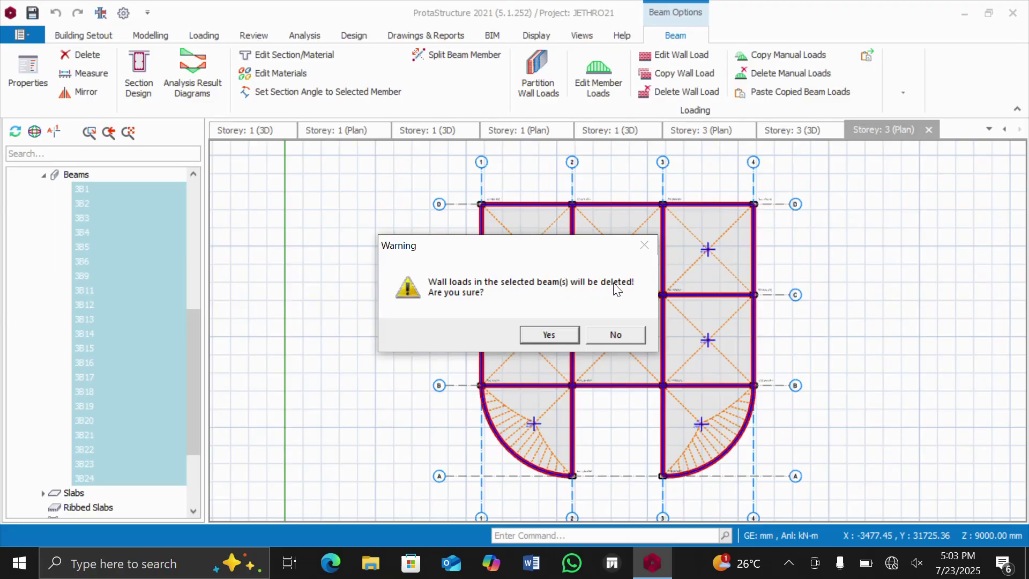
click(549, 335)
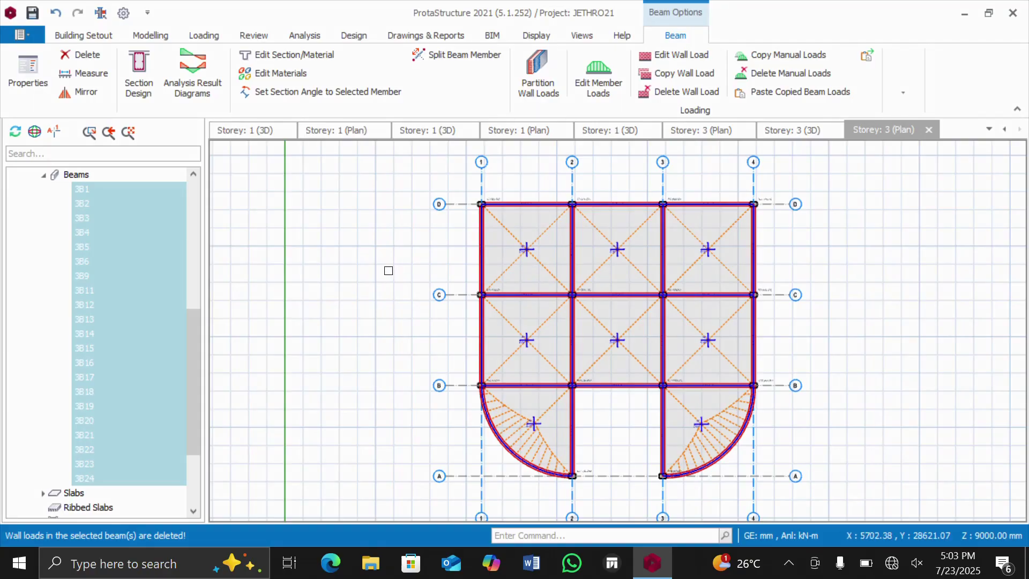
scroll(388, 271, up, 1)
scroll(388, 271, down, 2)
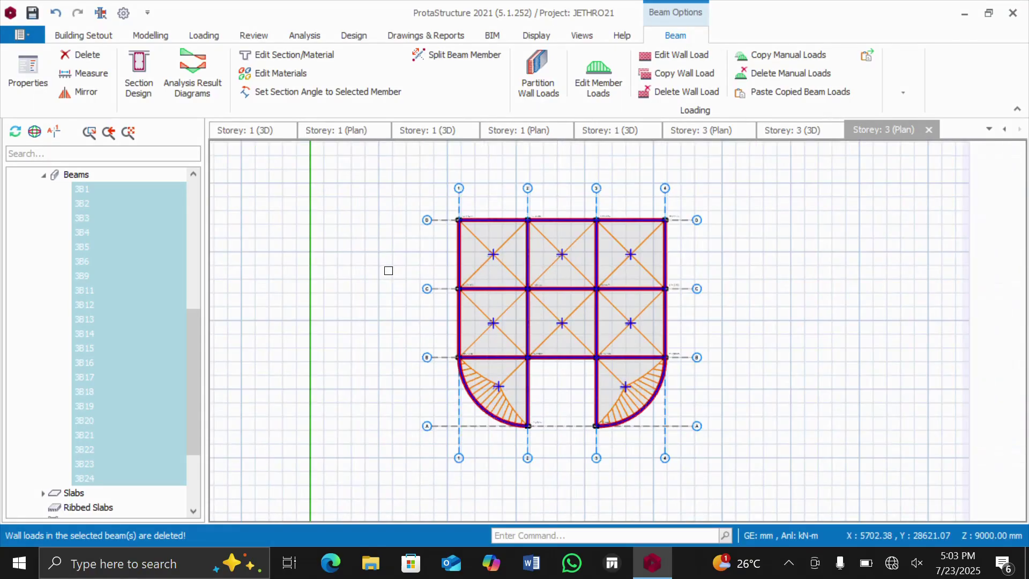
key(Escape)
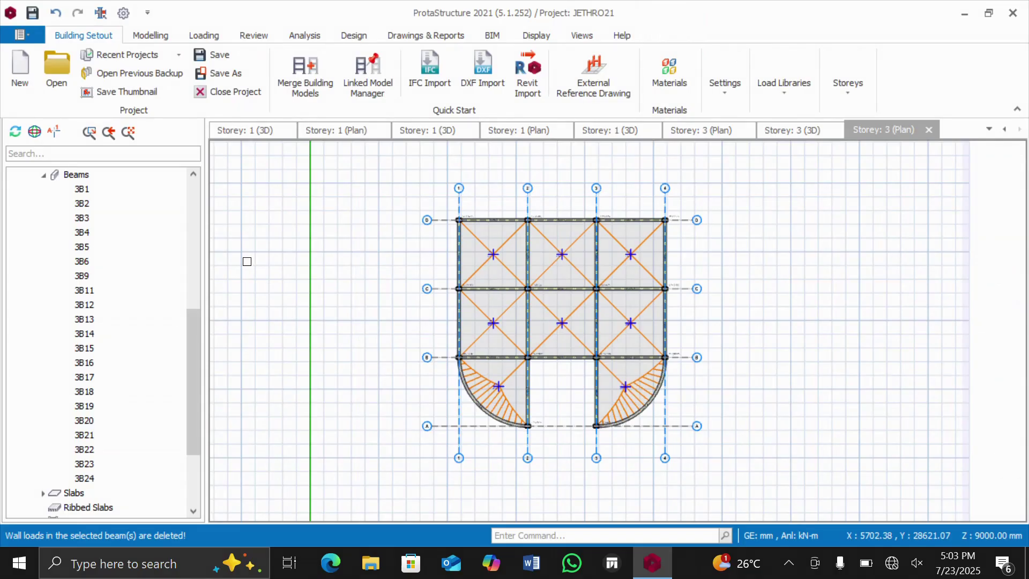
- Create a new 3D physical model view with Storey 0 (+-0.00m) active and examine the wall loads on every storey
scroll(91, 201, up, 7)
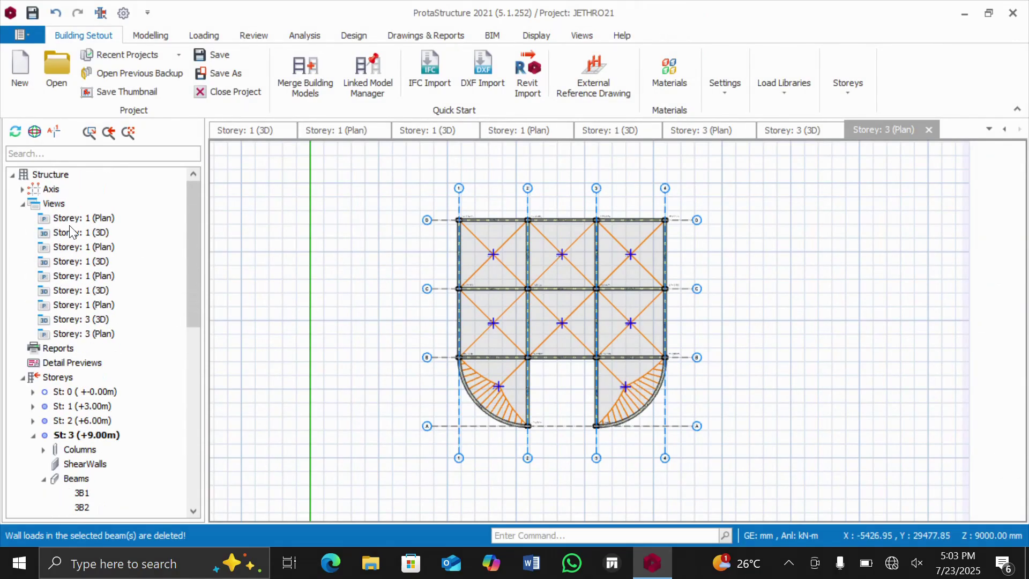
right_click(58, 207)
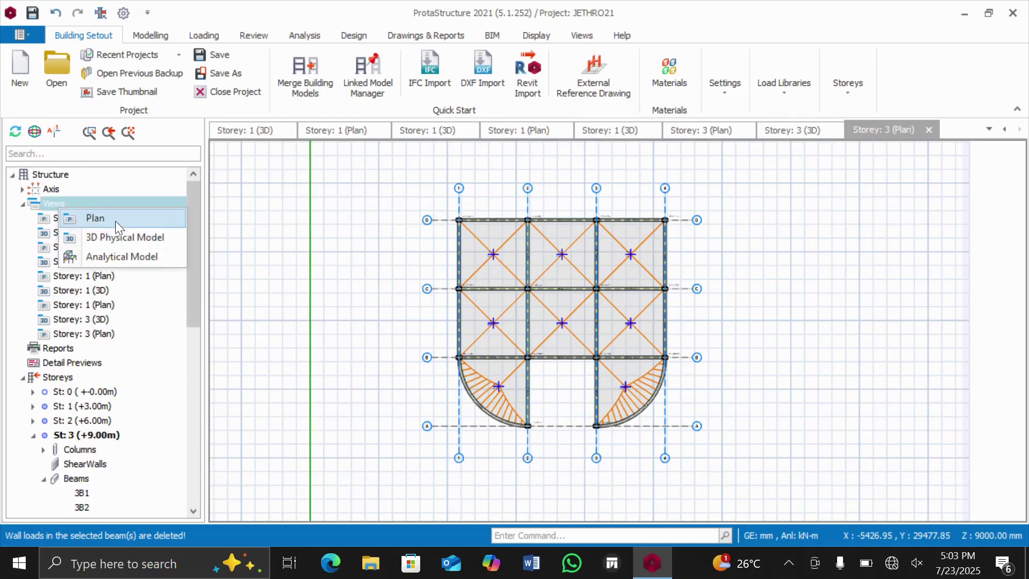
click(120, 239)
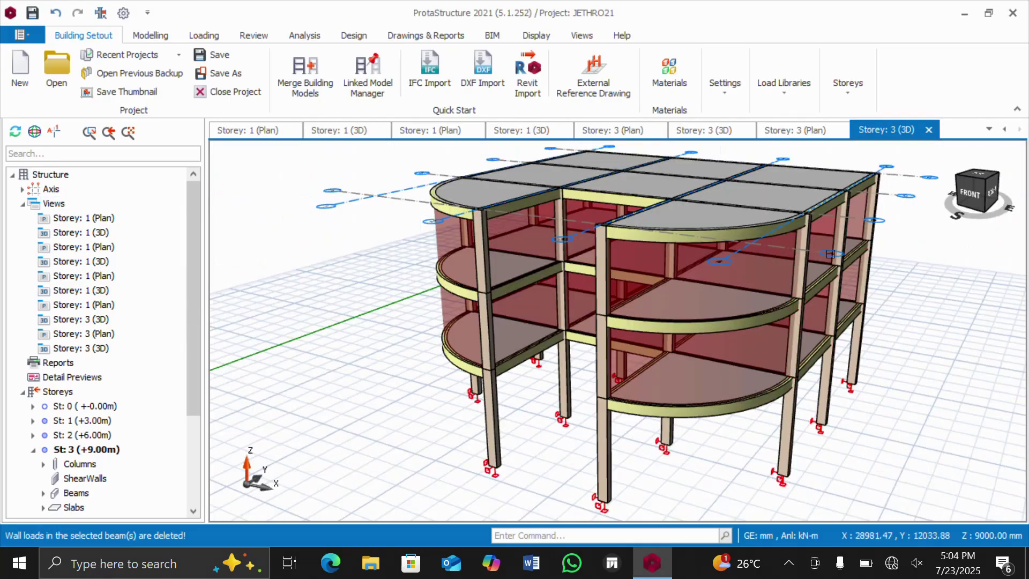
double_click(70, 406)
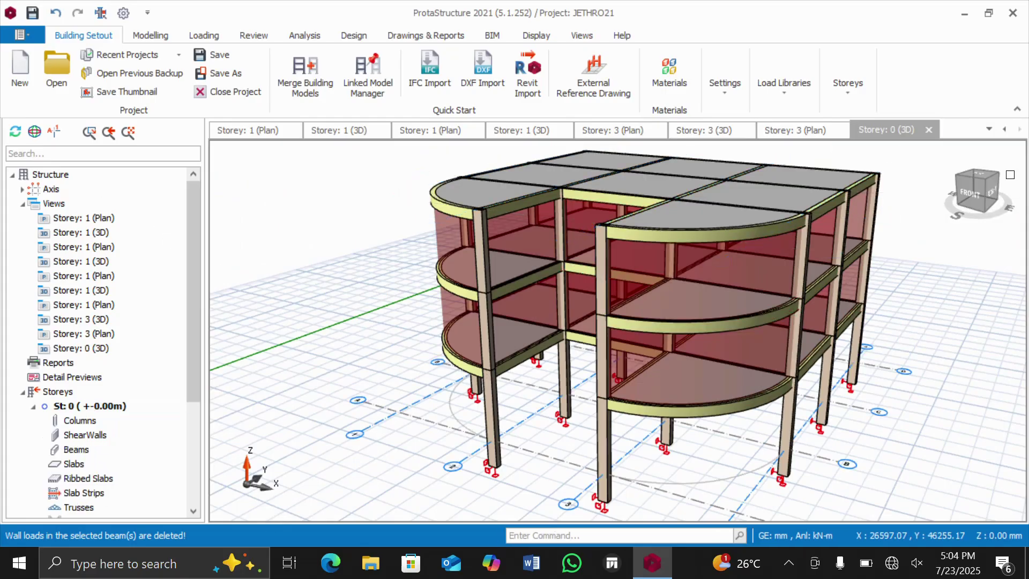
mouse_move(978, 195)
mouse_down()
mouse_move(972, 178)
mouse_move(992, 190)
mouse_move(974, 191)
mouse_move(994, 198)
mouse_move(979, 198)
mouse_move(989, 192)
mouse_move(973, 182)
mouse_up()
scroll(767, 215, up, 5)
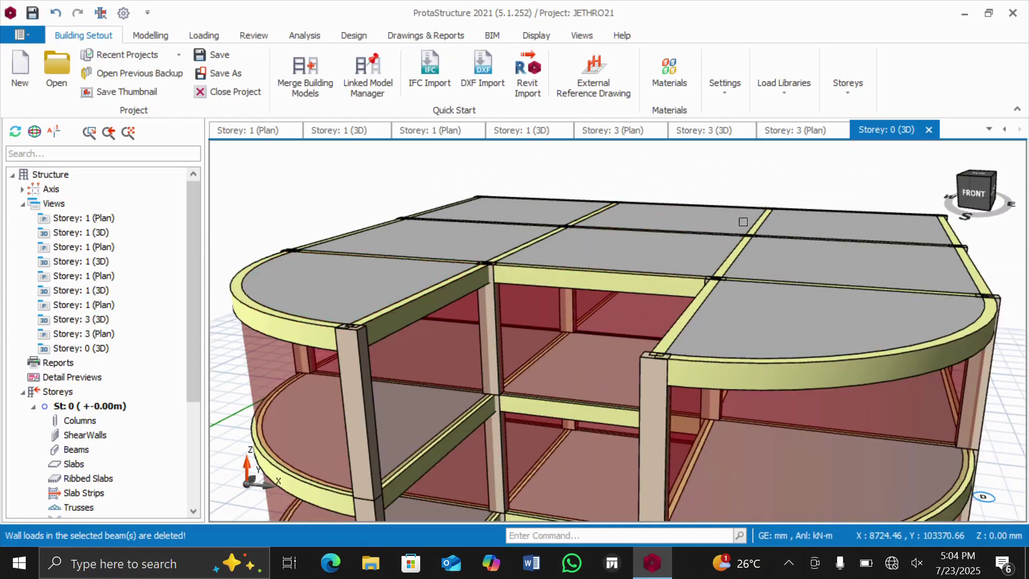
scroll(860, 163, down, 3)
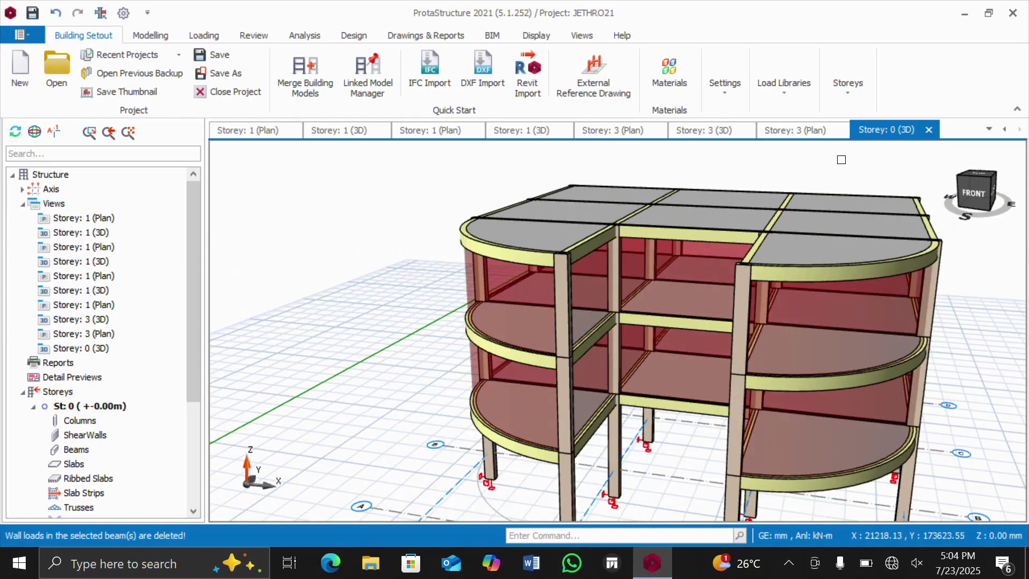
scroll(857, 225, down, 2)
click(984, 206)
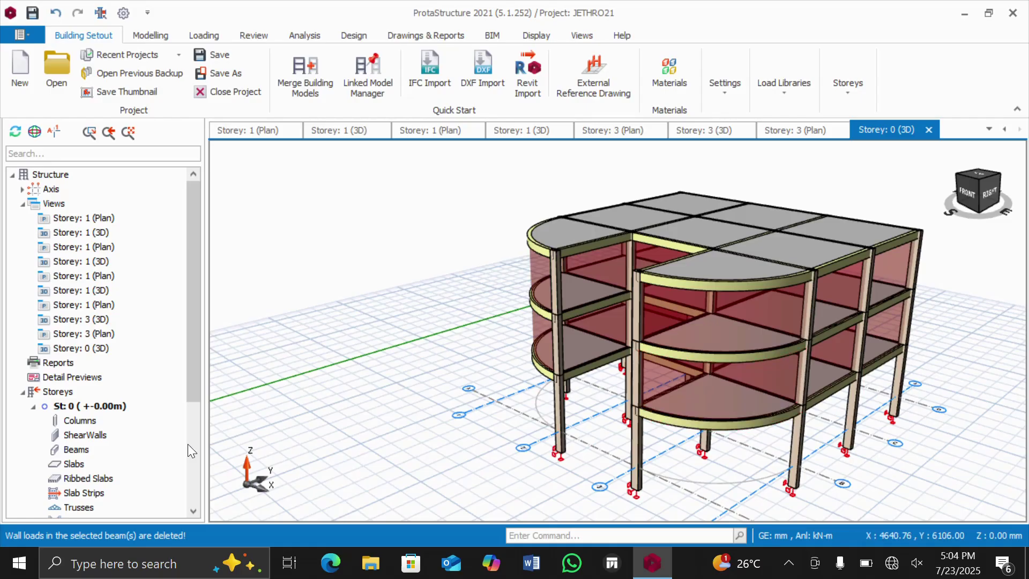
click(57, 391)
right_click(51, 390)
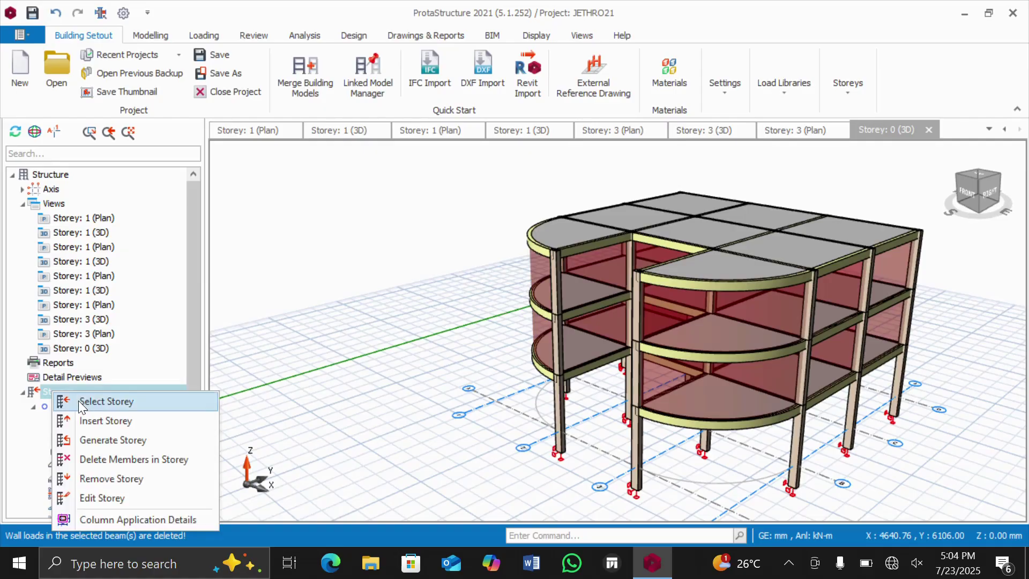
click(140, 400)
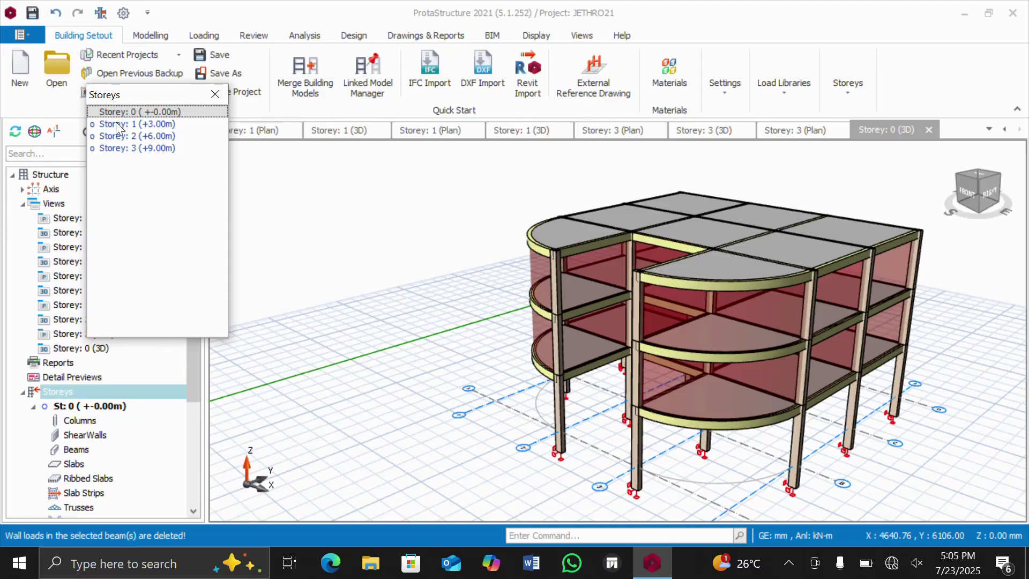
click(215, 96)
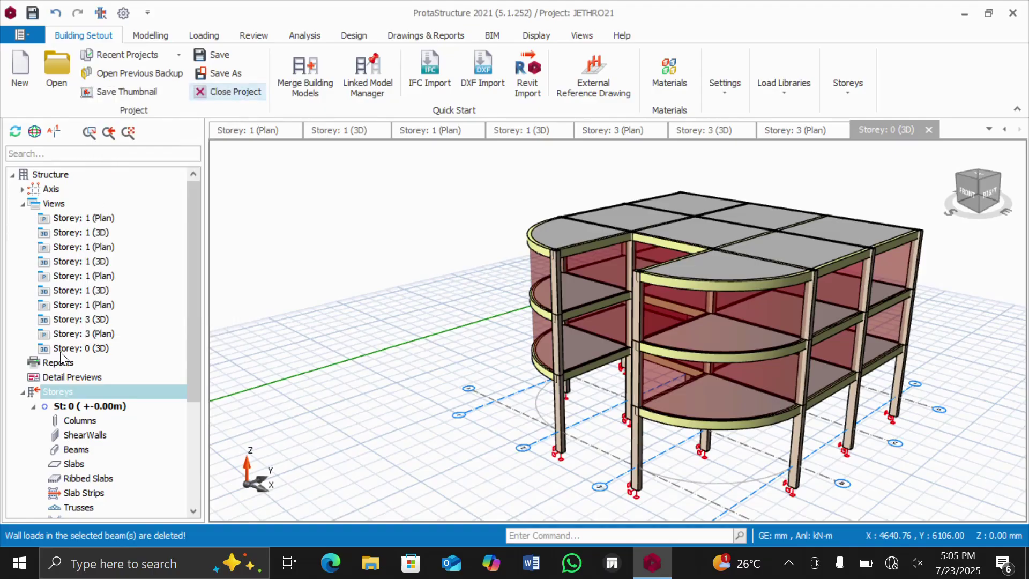
right_click(67, 391)
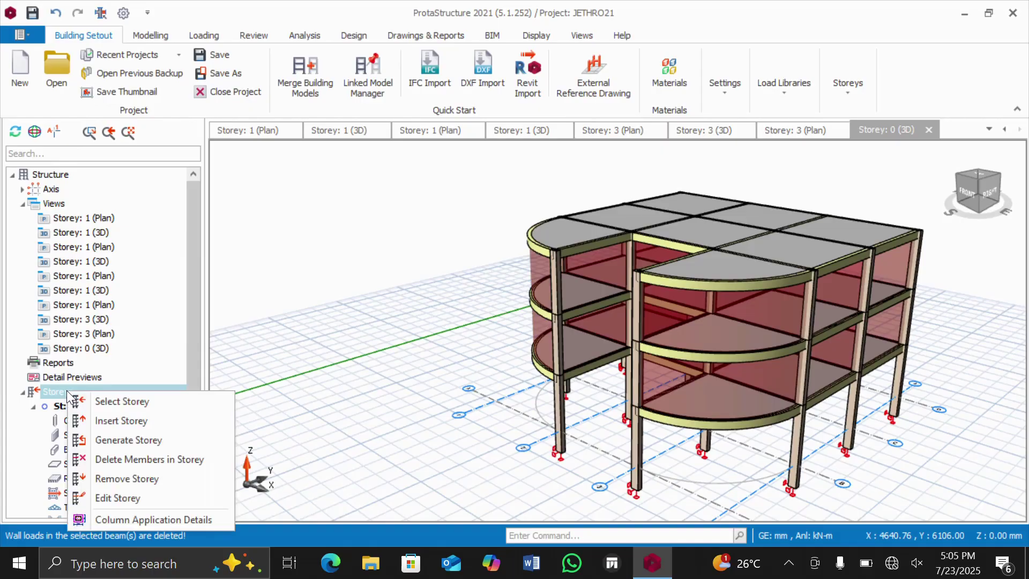
click(118, 438)
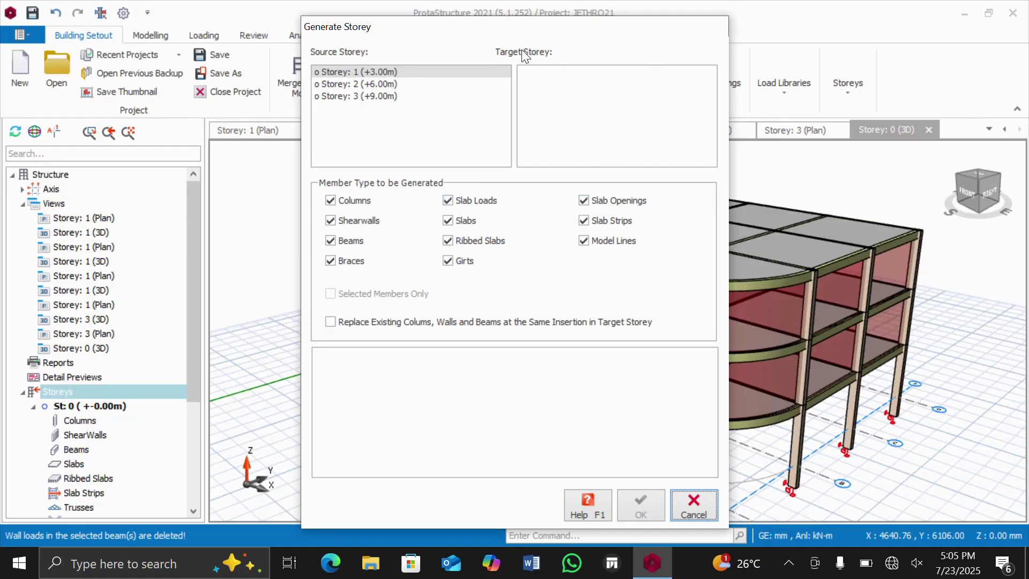
click(694, 515)
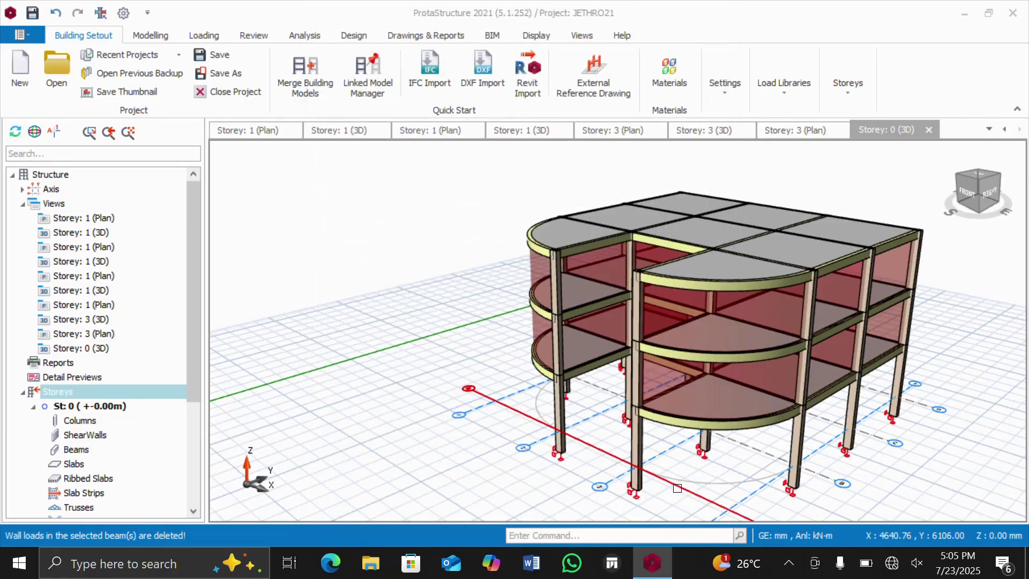
double_click(79, 393)
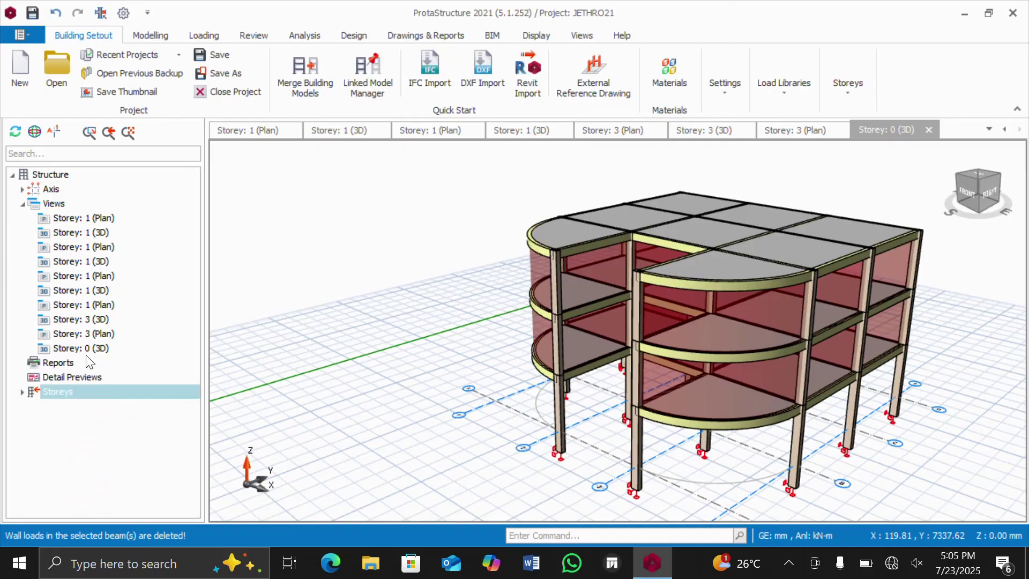
double_click(76, 391)
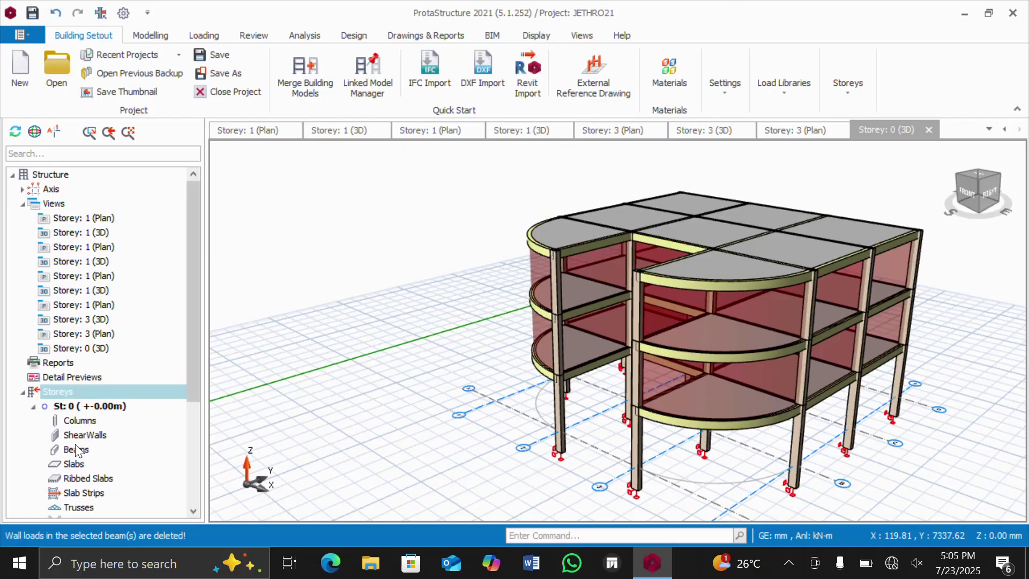
- Make Storey 1 (+3.00m) the active storey of the 3D view
scroll(76, 423, down, 3)
scroll(77, 423, down, 1)
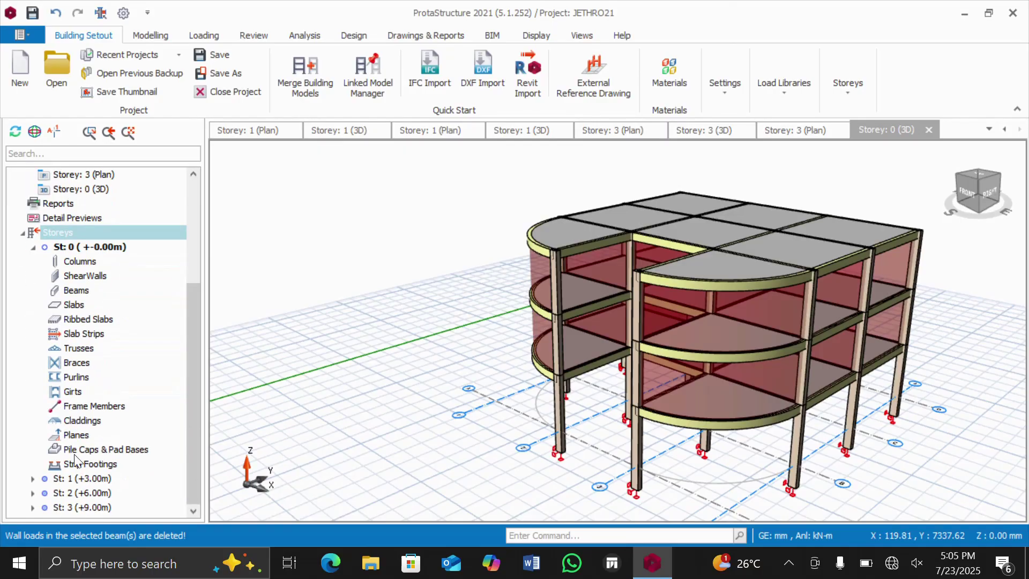
click(71, 474)
right_click(71, 474)
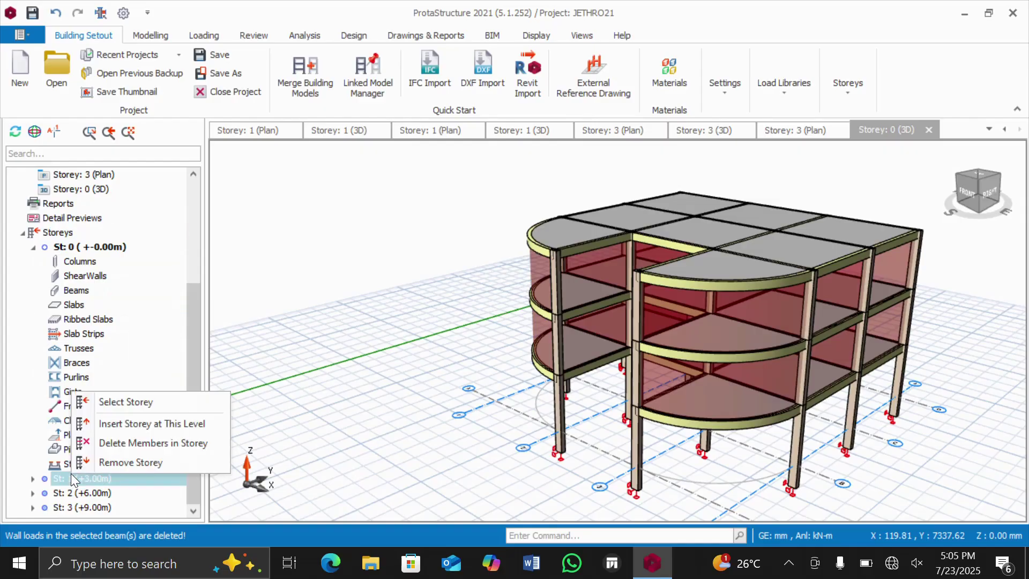
click(114, 402)
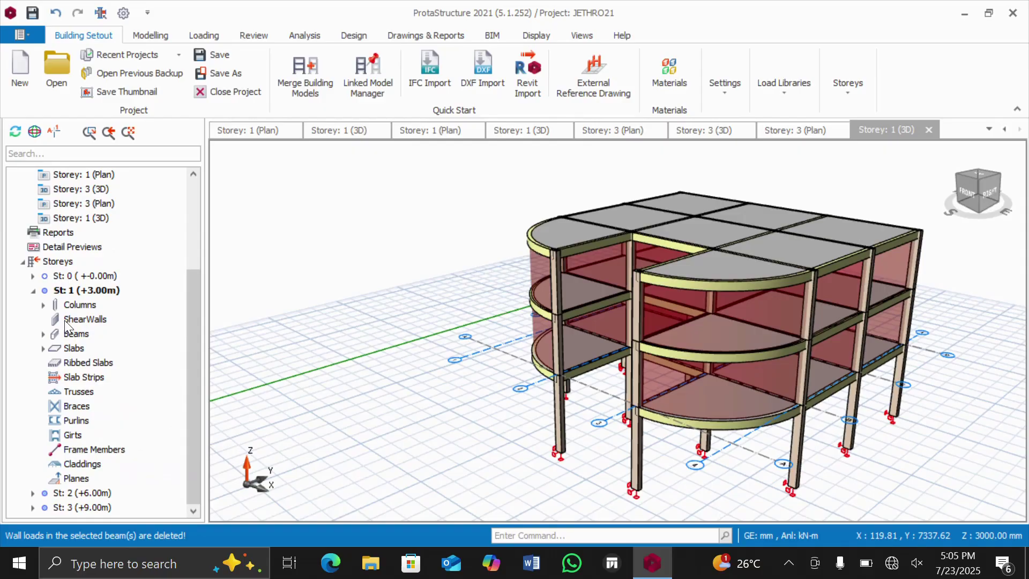
scroll(67, 305, up, 1)
click(61, 304)
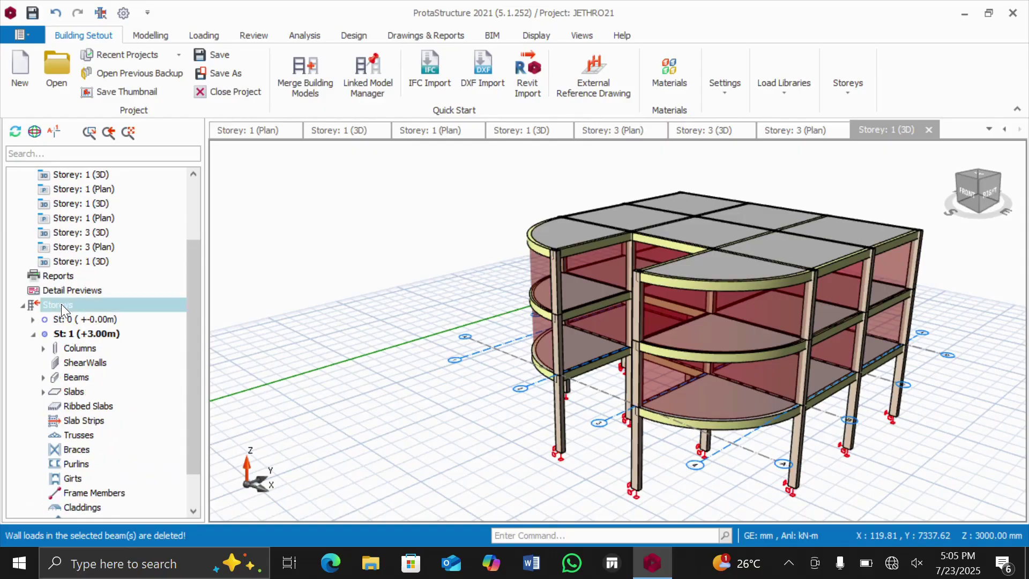
right_click(61, 304)
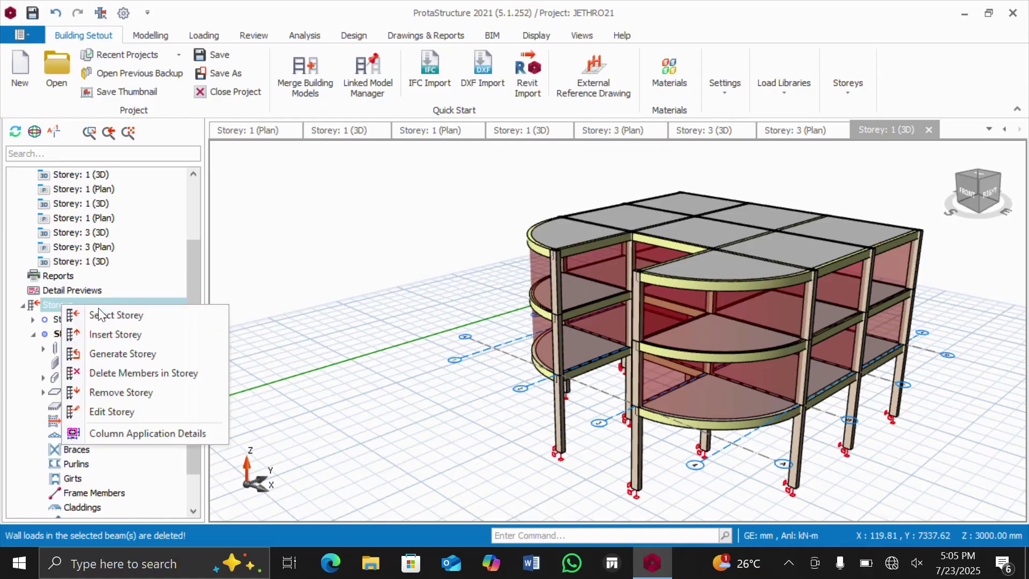
click(121, 351)
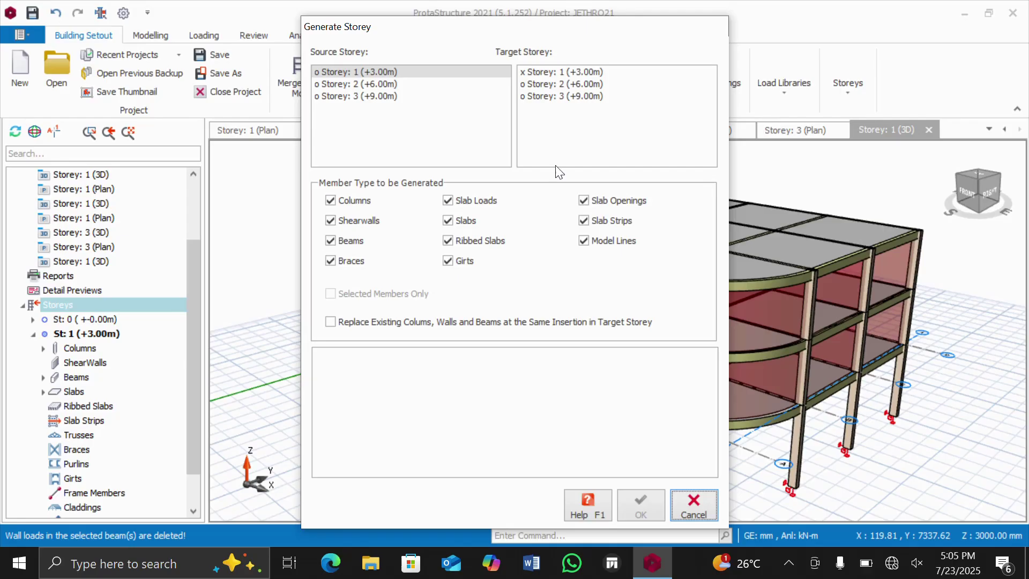
click(688, 511)
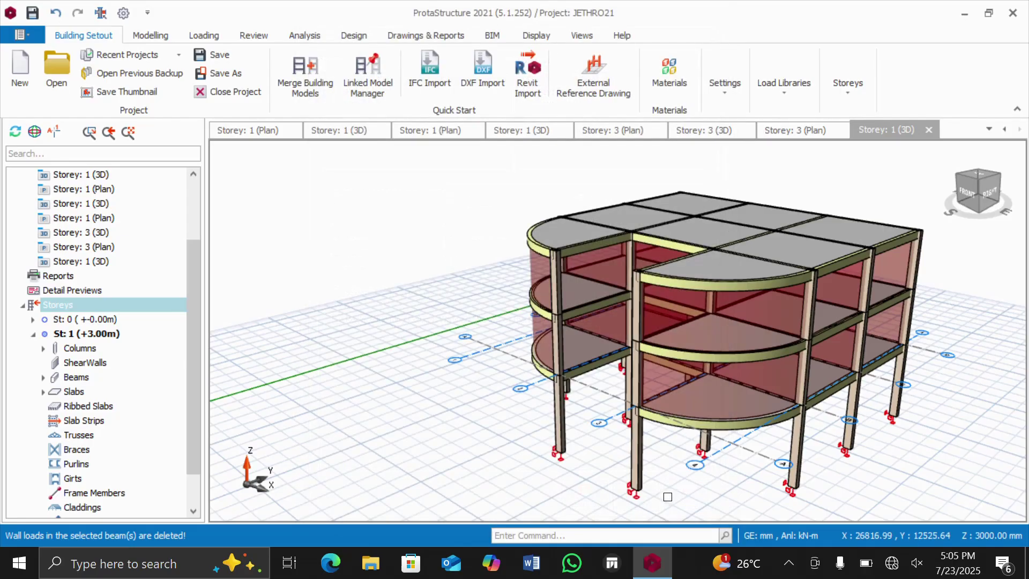
- Examine the wall loads and curved edge beams of the three-storey 3D model from its front side
middle_drag(732, 320, 646, 298)
scroll(647, 293, up, 2)
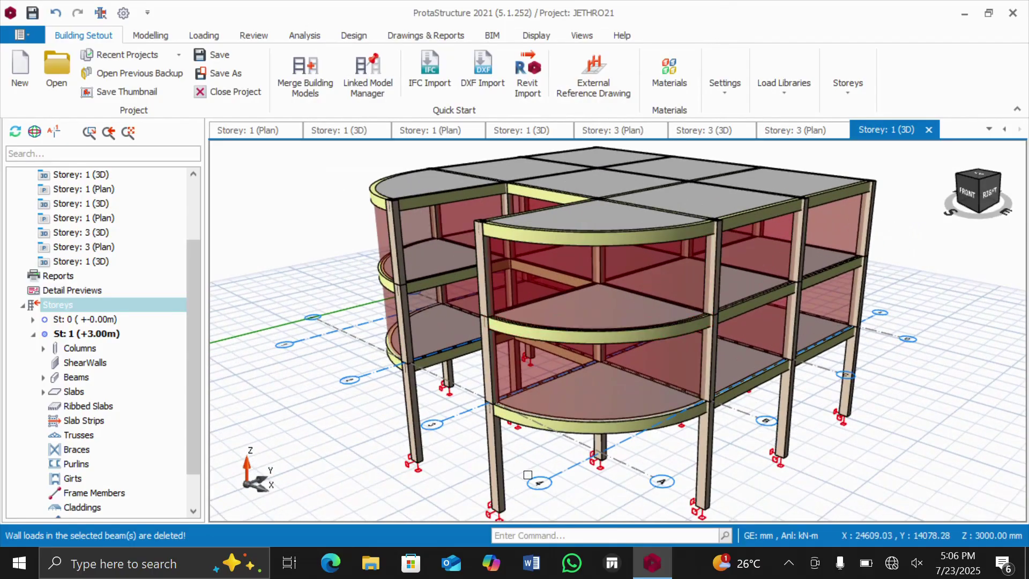
mouse_move(969, 194)
mouse_down()
mouse_move(985, 187)
mouse_move(975, 193)
mouse_up()
click(975, 194)
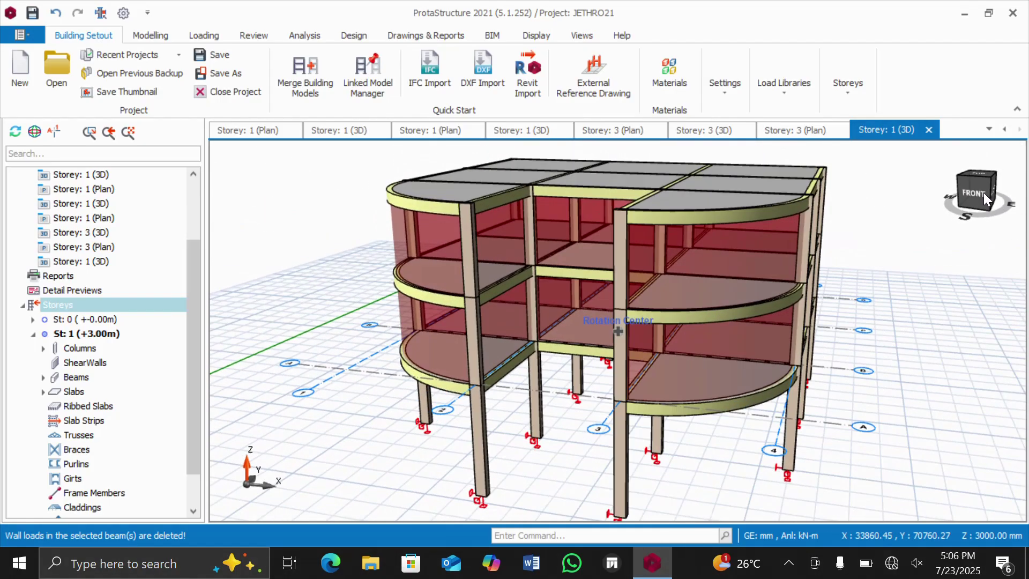